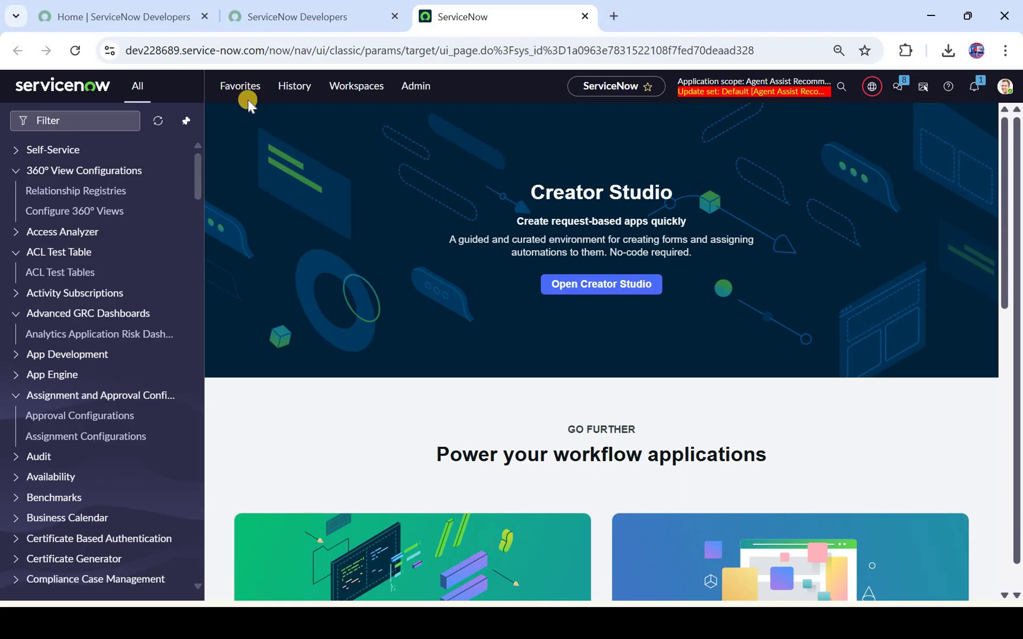
Filter the All menu for 'servicenow ide' to launch ServiceNow IDE
left_click(94, 121)
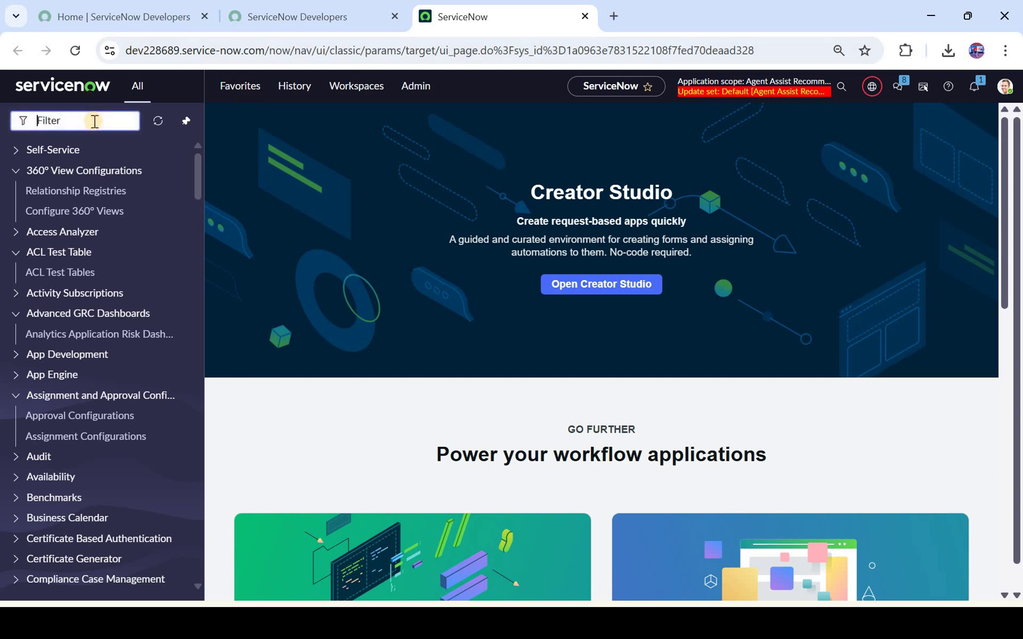
type("servicenow ide")
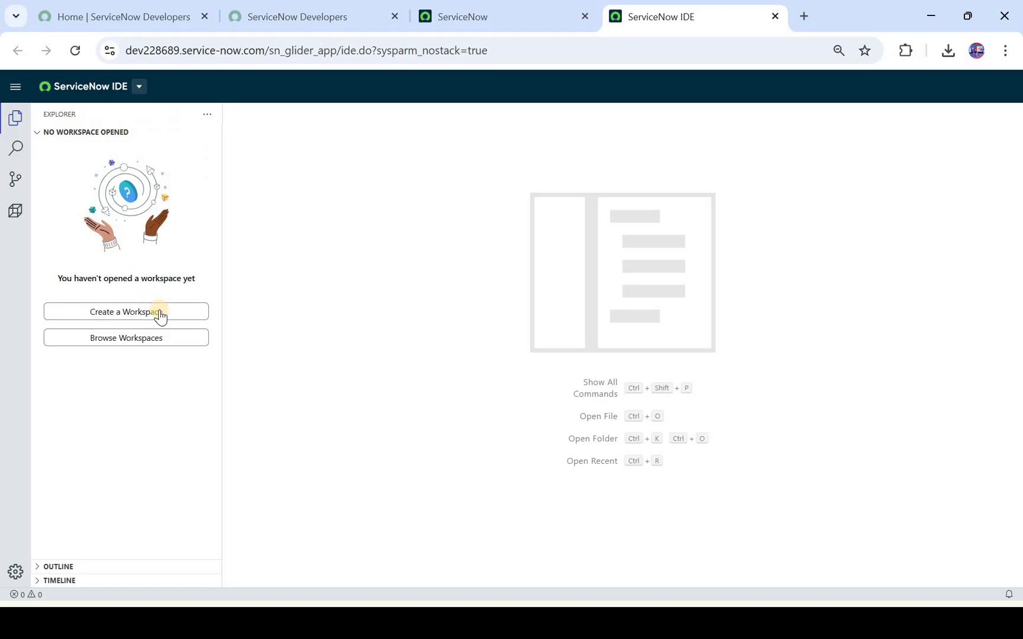
Create a workspace named 'Hardit Workspace' described as 'This is my personal workspace'
left_click(160, 311)
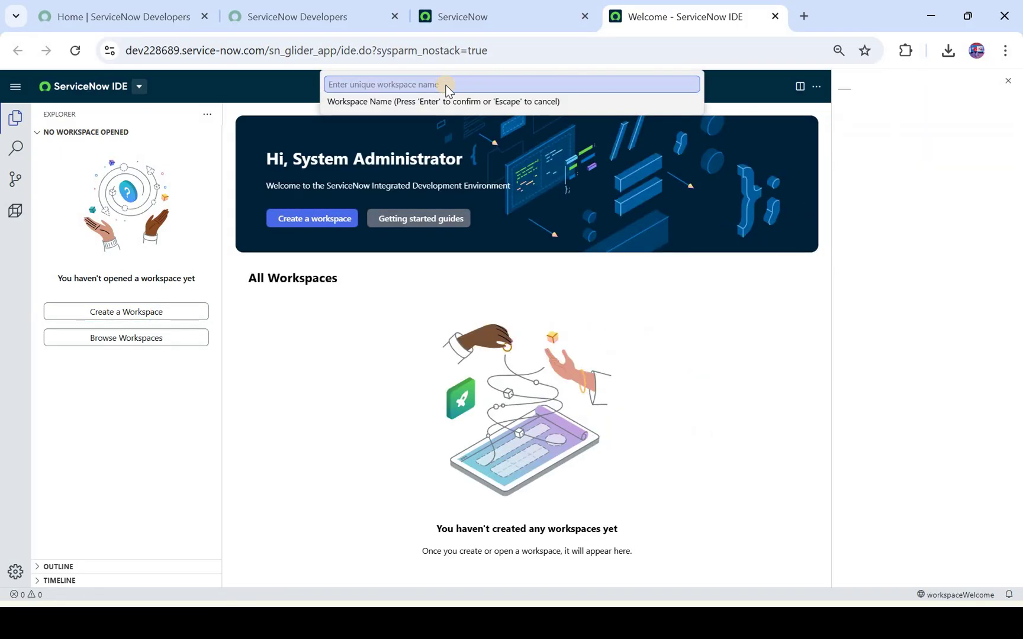
type("Hardit Workspace")
key("Return")
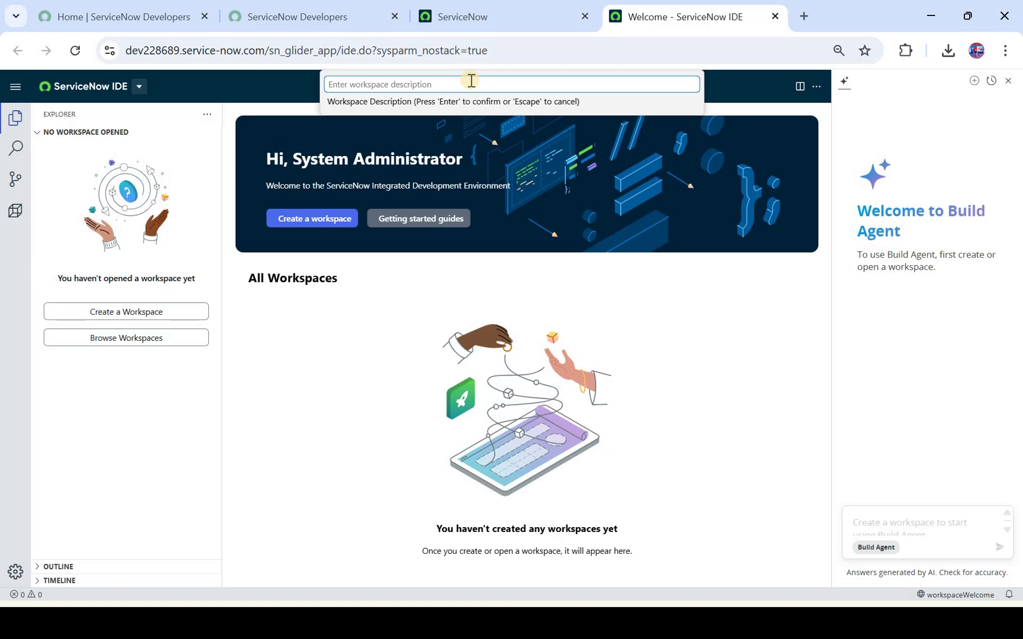
type("This is my personal workspace")
key("Return")
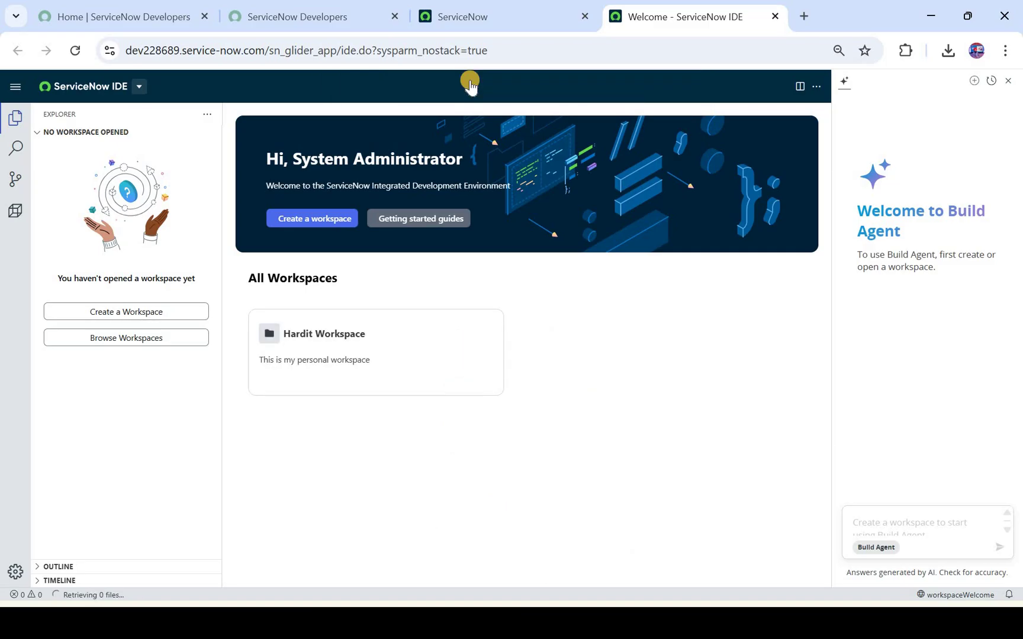
Open Hardit Workspace and bring up the Build Agent assistant panel
left_click(398, 362)
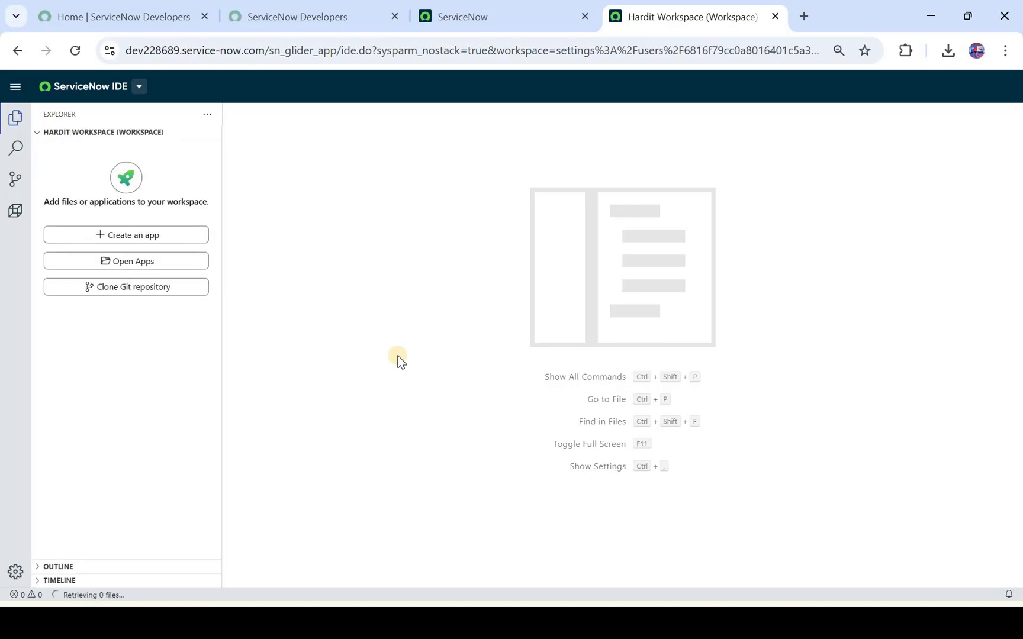
left_click(148, 237)
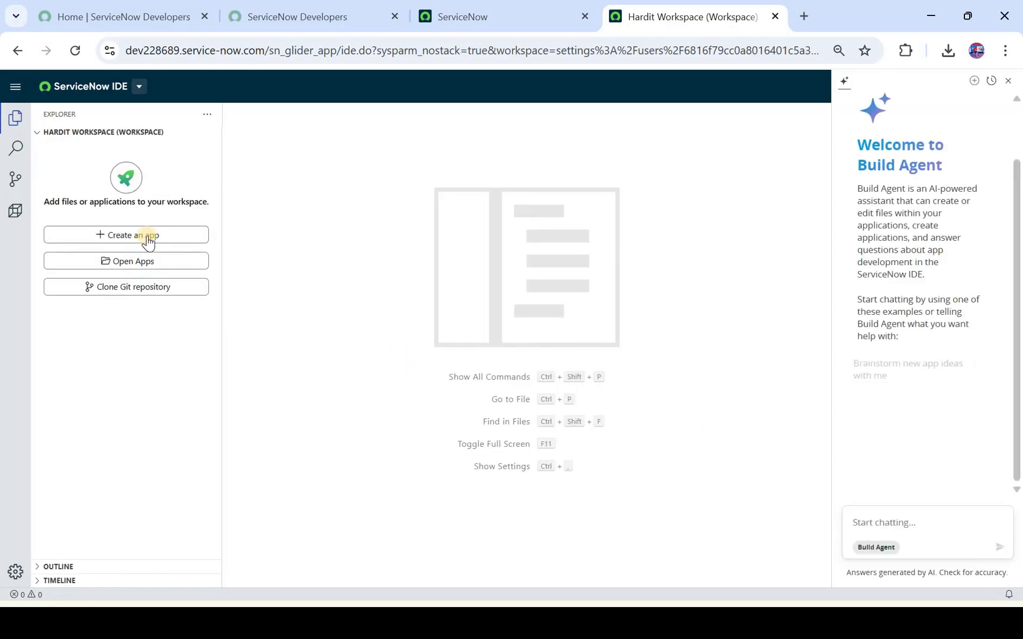
left_click_drag(887, 147, 964, 175)
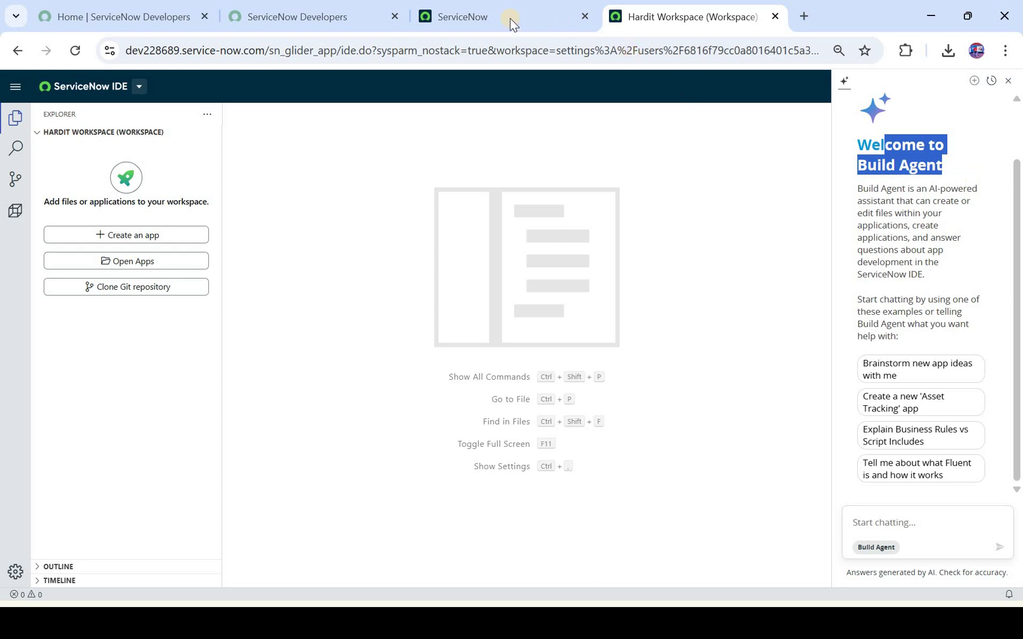
Back in ServiceNow, filter the navigator for 'plugins' and open the Plugins page
key("ctrl+shift+Tab")
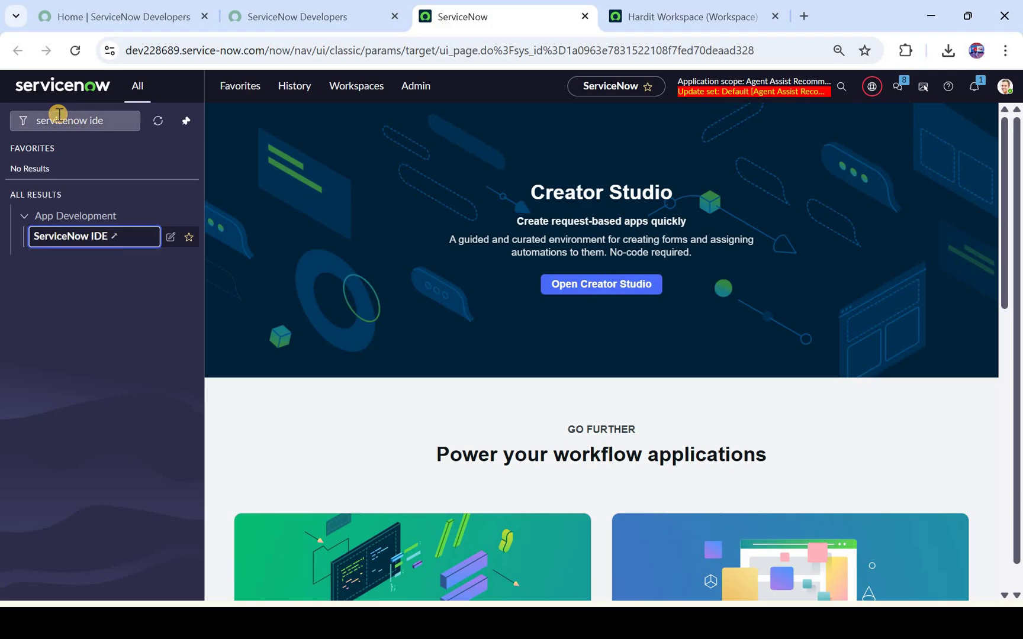
left_click(58, 120)
key("ctrl+a")
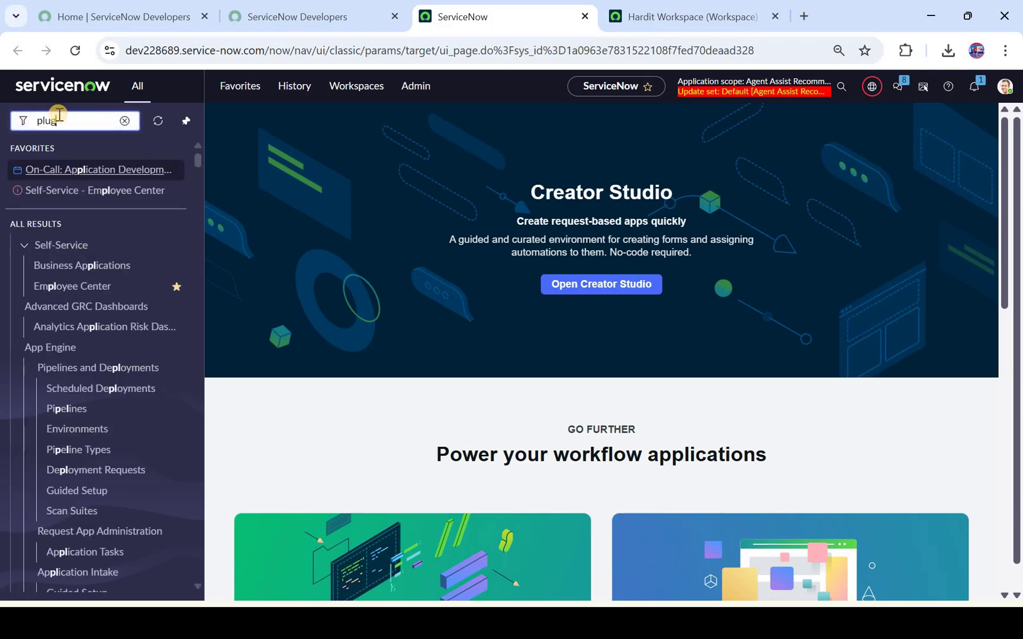
type("plugins")
left_click(109, 243)
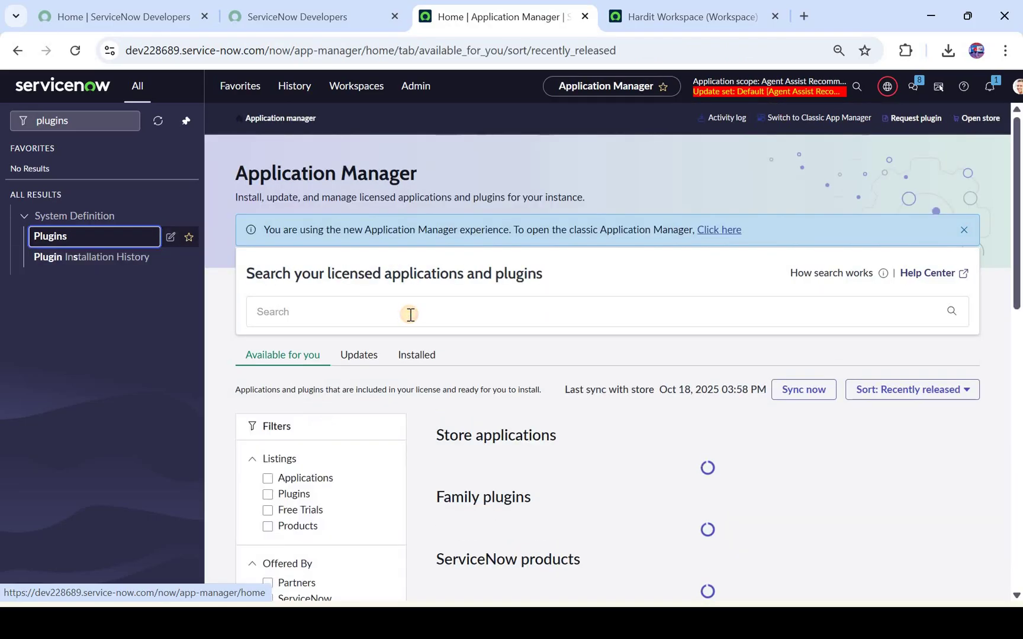
Search Application Manager for 'build agent' and check Build Agent (Trial) under Installed
left_click(410, 315)
type("build agent")
key("Return")
scroll(516, 314, "down", 3)
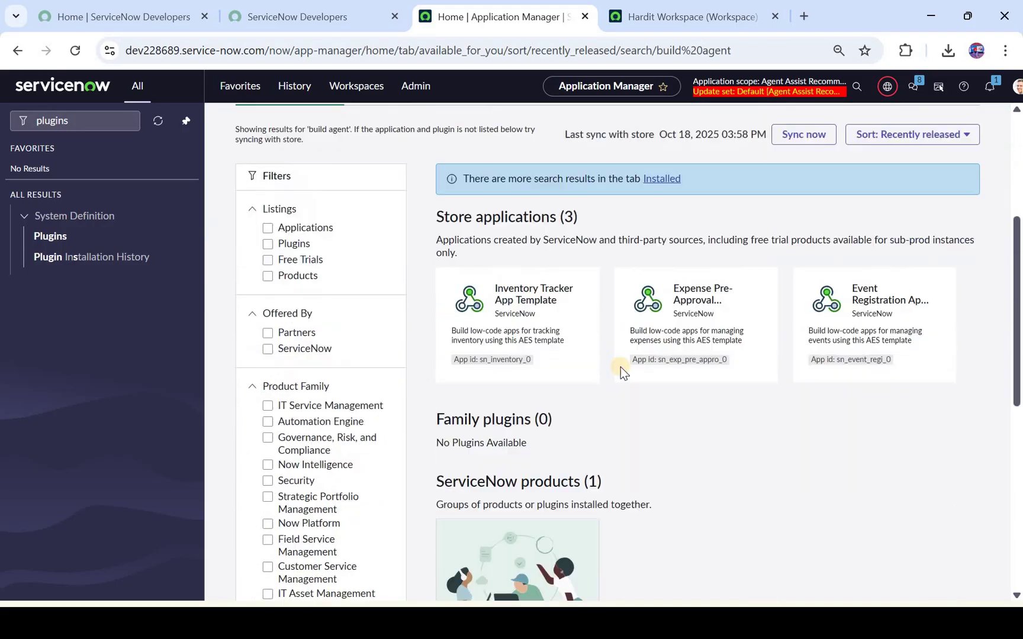
scroll(592, 378, "up", 2)
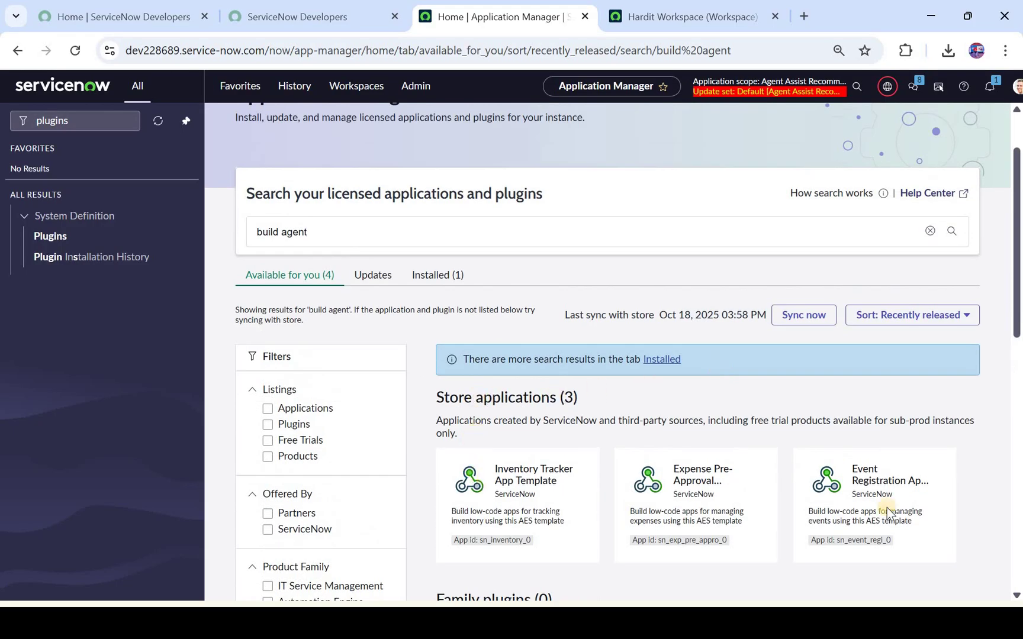
scroll(591, 330, "down", 2)
scroll(443, 358, "up", 3)
left_click(442, 357)
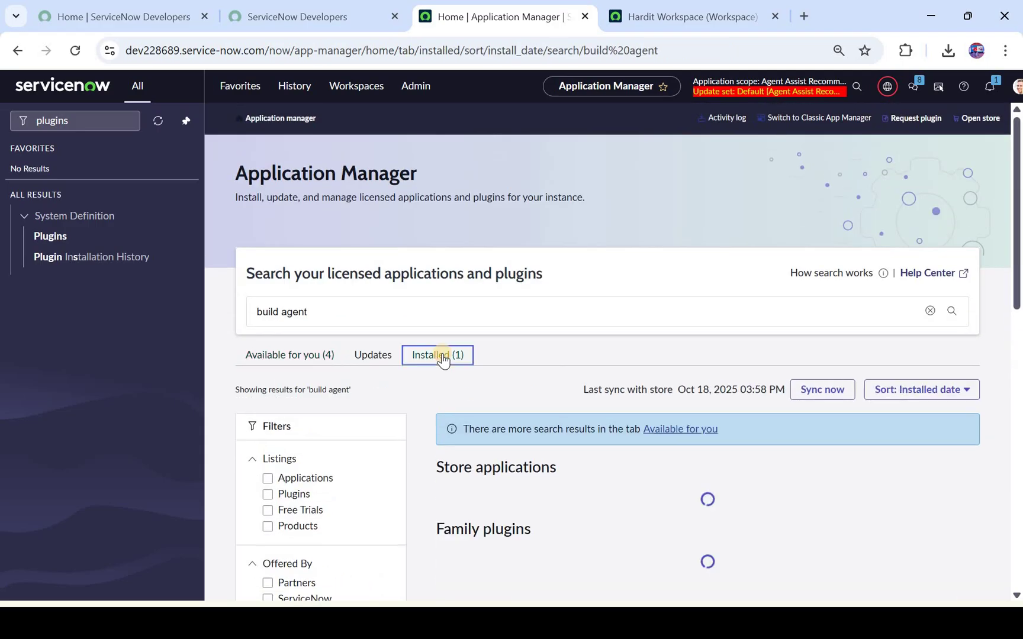
scroll(479, 419, "down", 3)
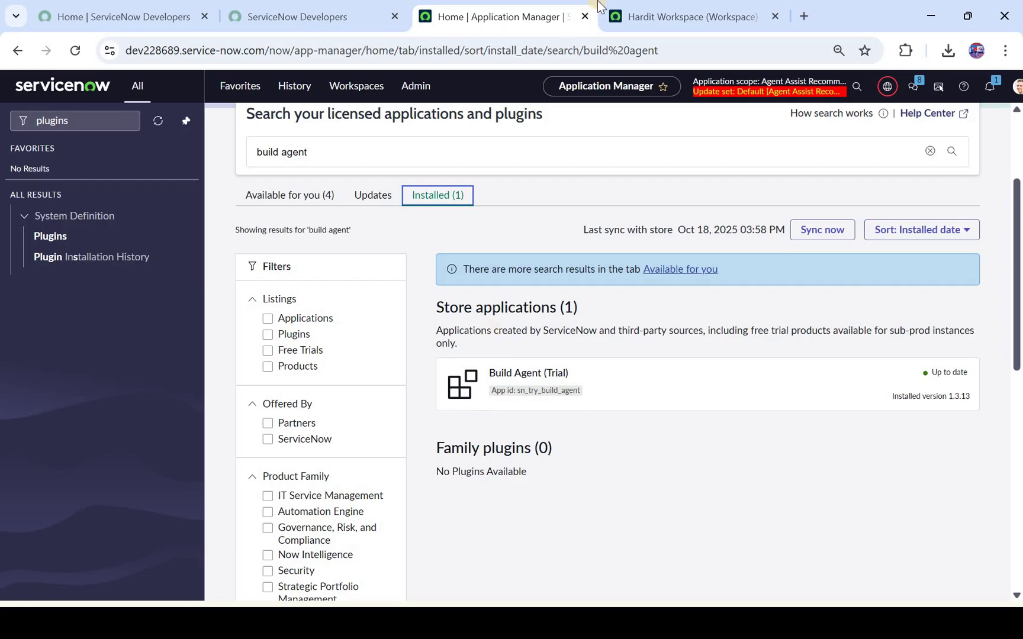
Paste the Parking Spot Reservation app request into the Build Agent chat in Hardit Workspace
left_click(632, 14)
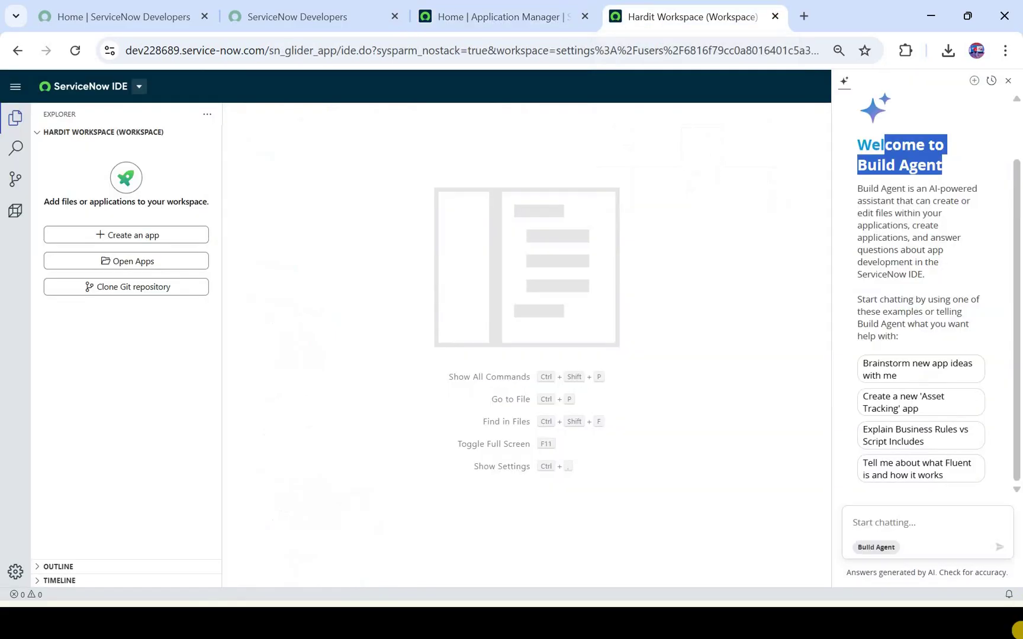
left_click(898, 523)
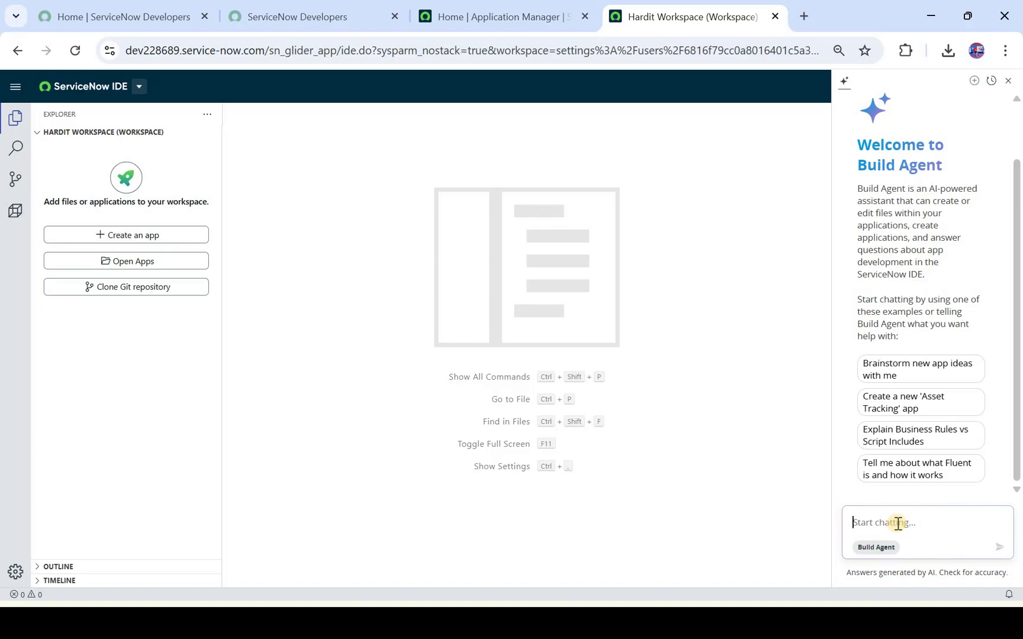
type("Create a custom application called “Parking Spot Reservation” to help employees reserve parking spots.")
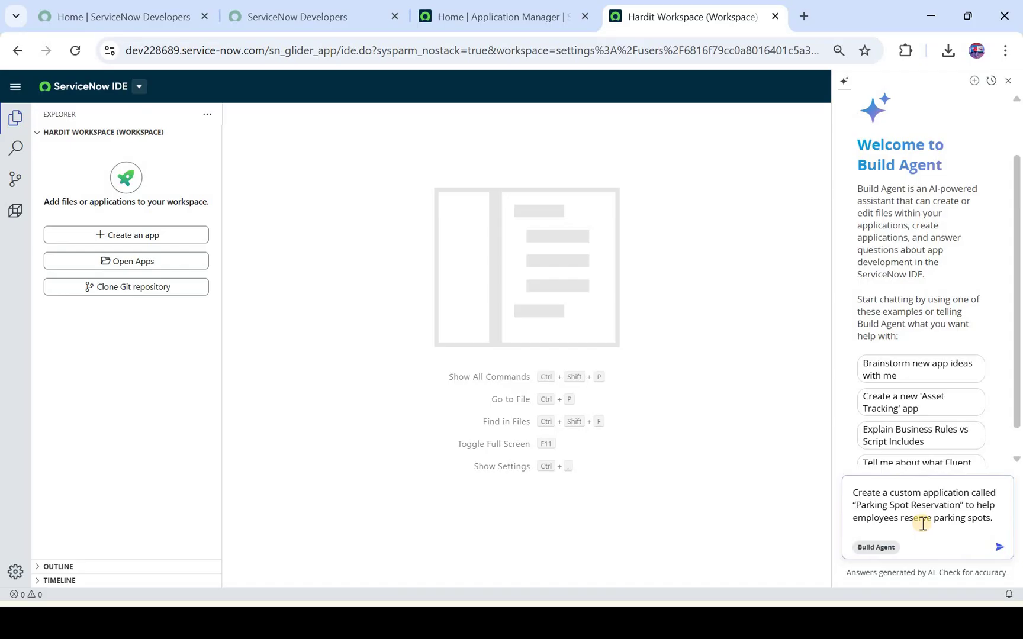
scroll(985, 424, "down", 1)
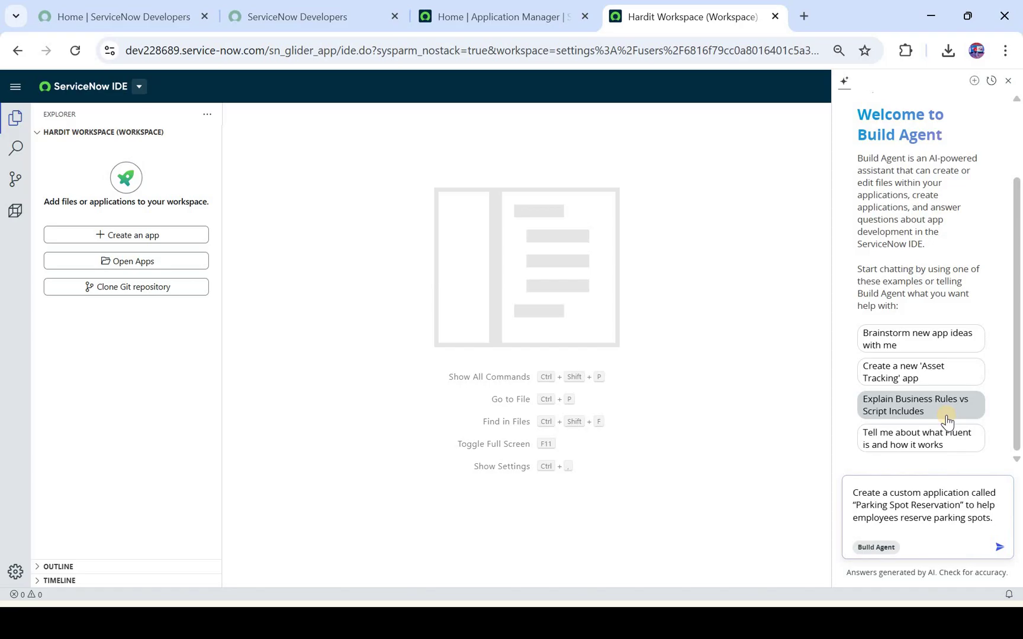
Send the request and approve the proposed Create Parking Spot Reservation step
left_click(999, 547)
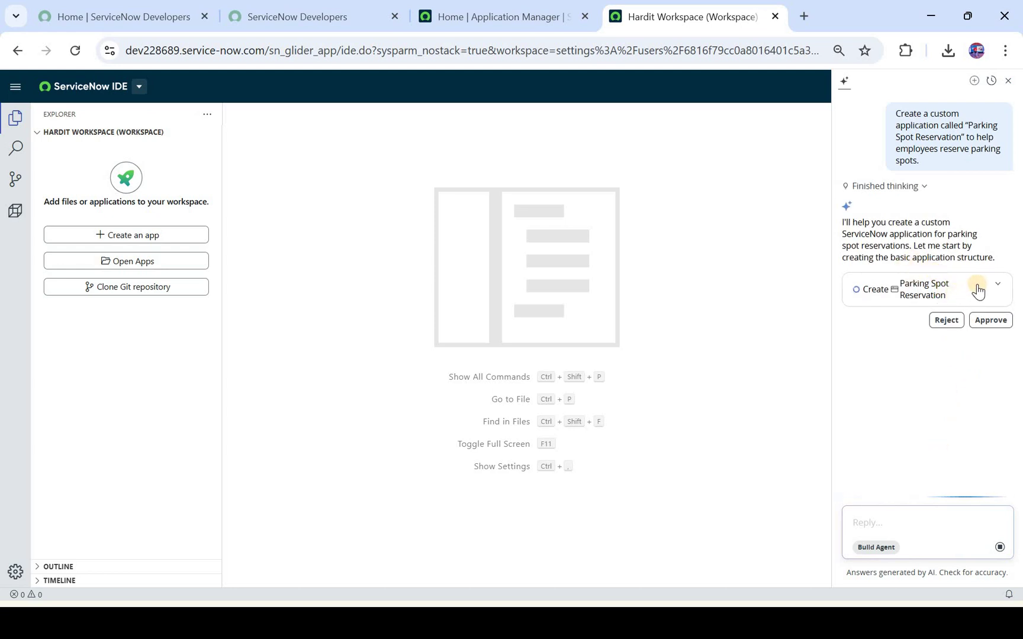
left_click(999, 286)
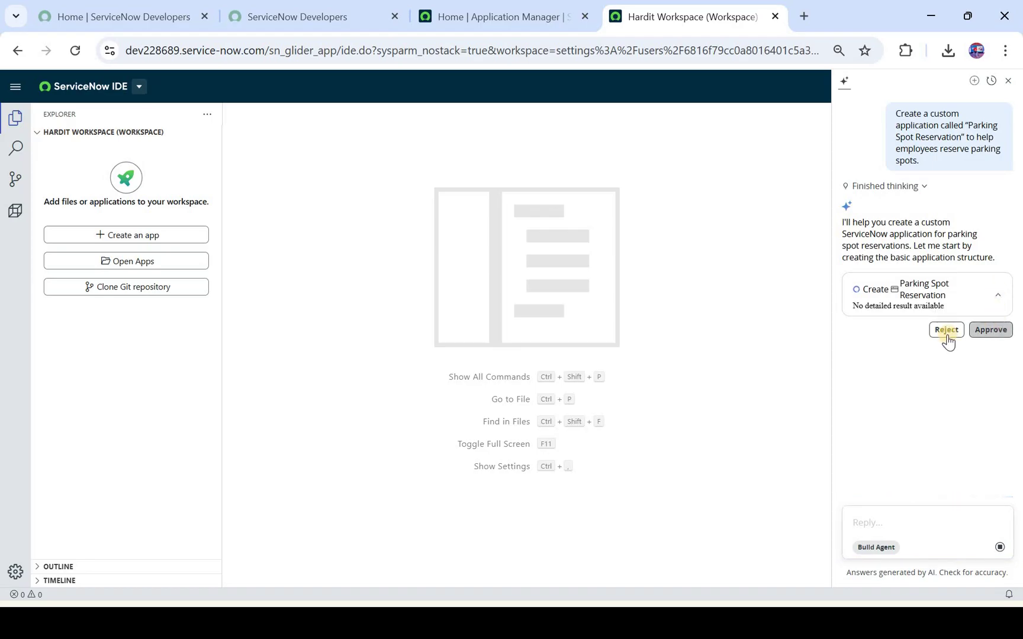
left_click(990, 330)
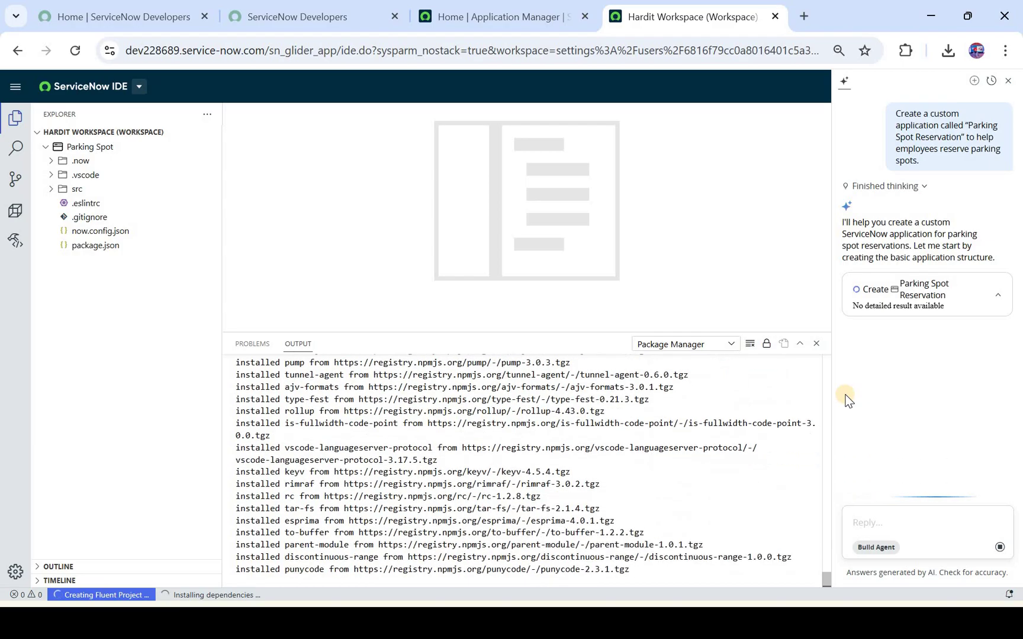
Review Build Agent's plan and its Get Knowledge Source documents
scroll(932, 213, "up", 2)
scroll(944, 225, "up", 1)
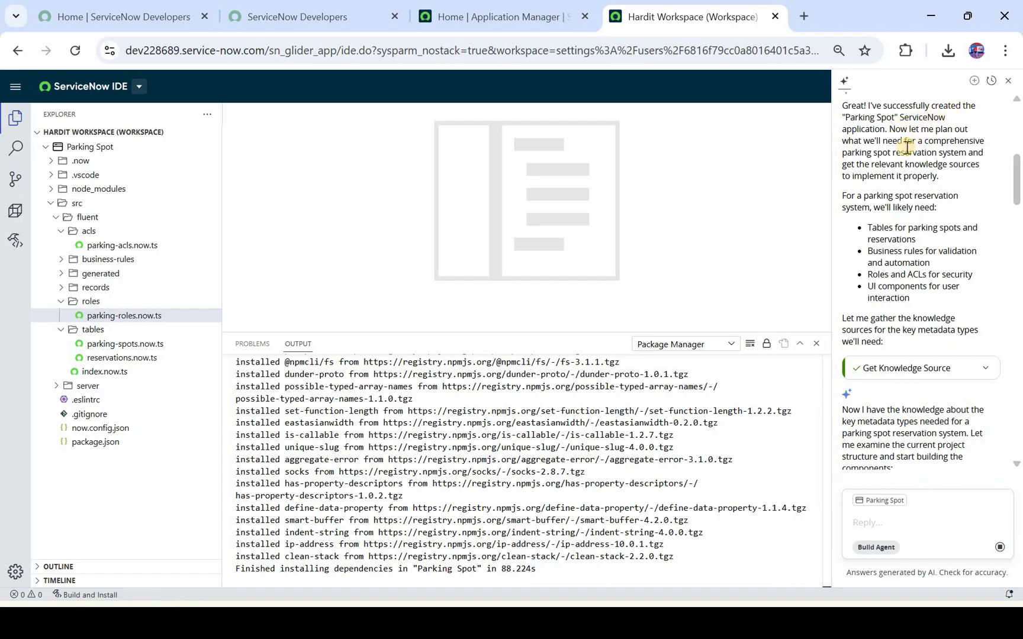
left_click_drag(886, 154, 952, 169)
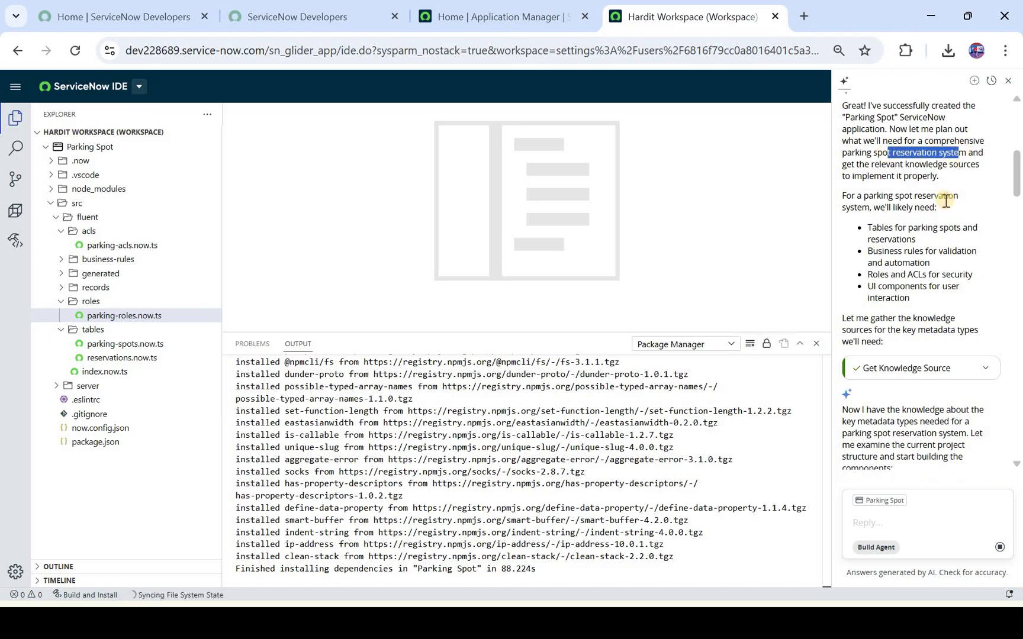
left_click(927, 250)
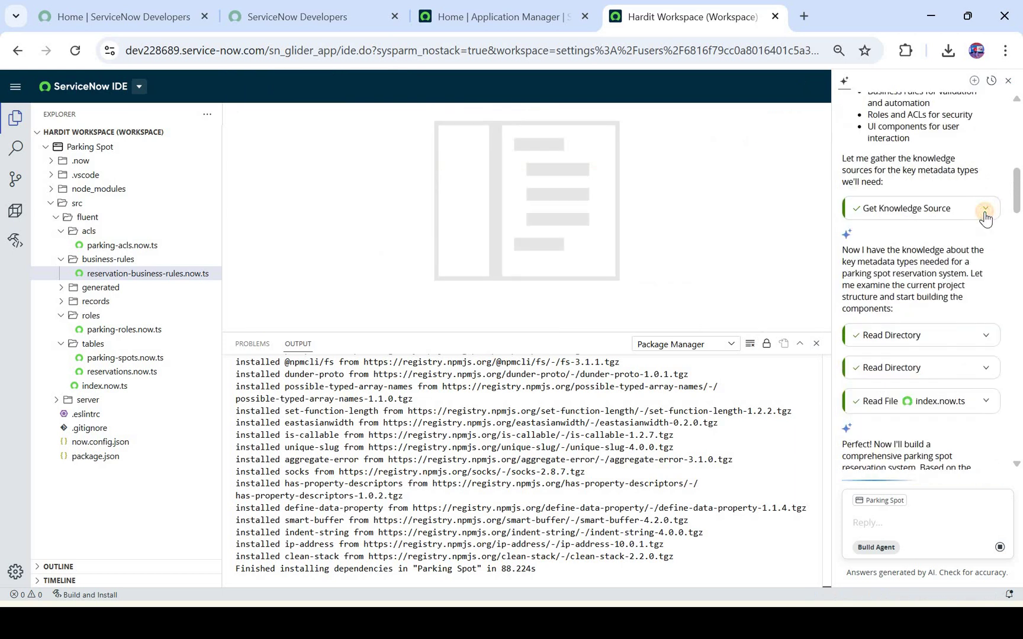
left_click(984, 213)
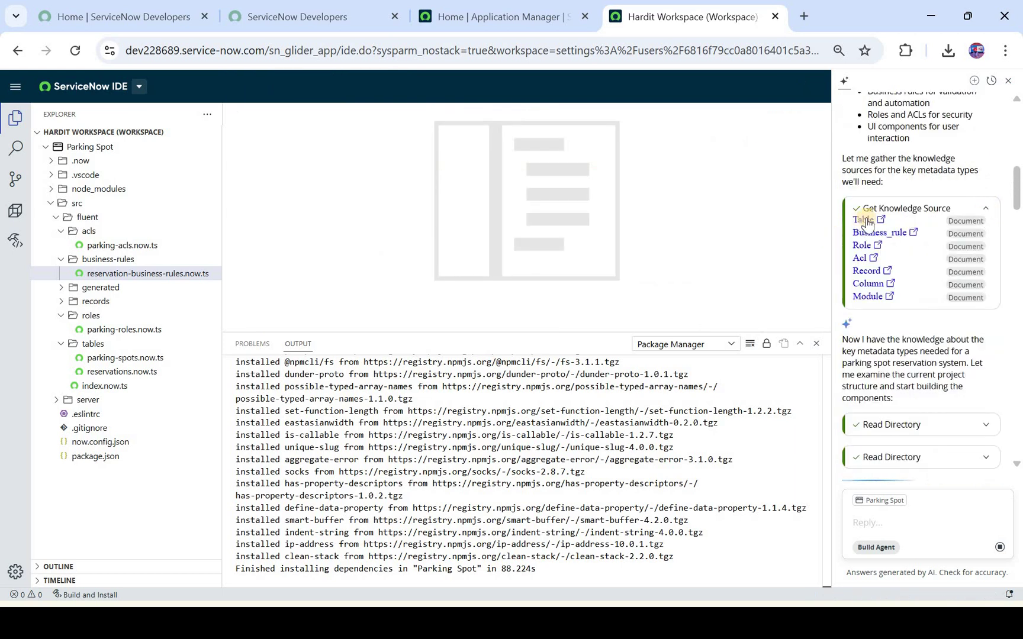
left_click(989, 208)
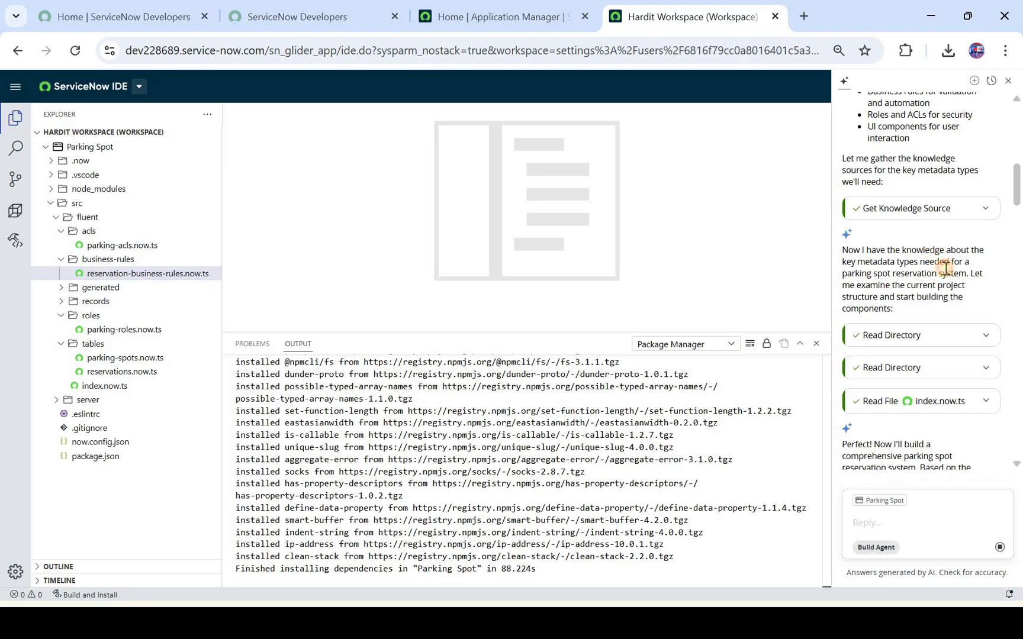
left_click_drag(930, 250, 946, 270)
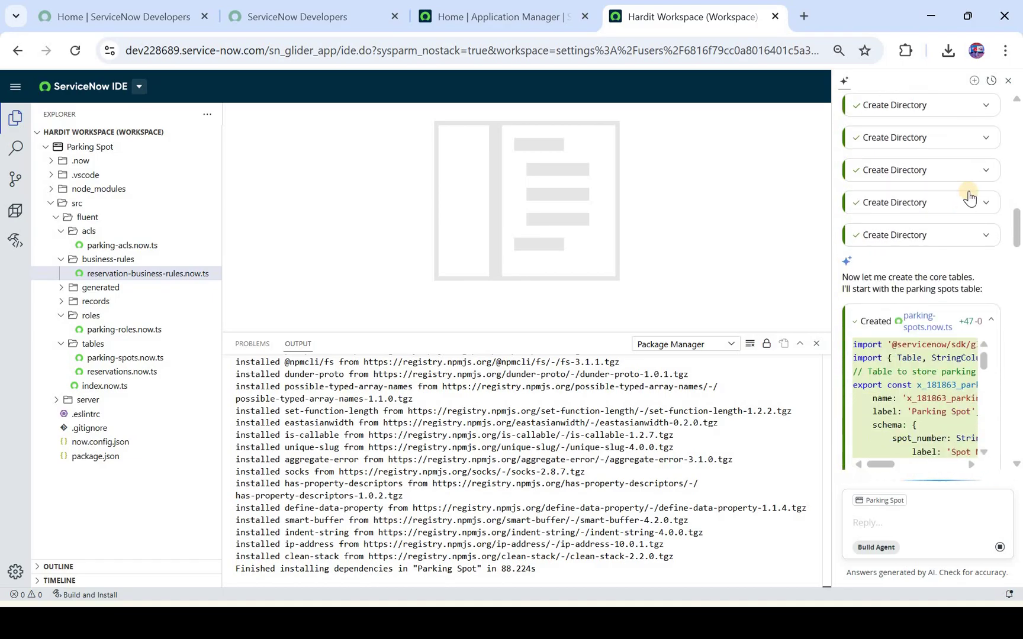
scroll(965, 201, "up", 1)
Inspect the created directories, the index.now.ts update and the diagnostics rerun
left_click(968, 197)
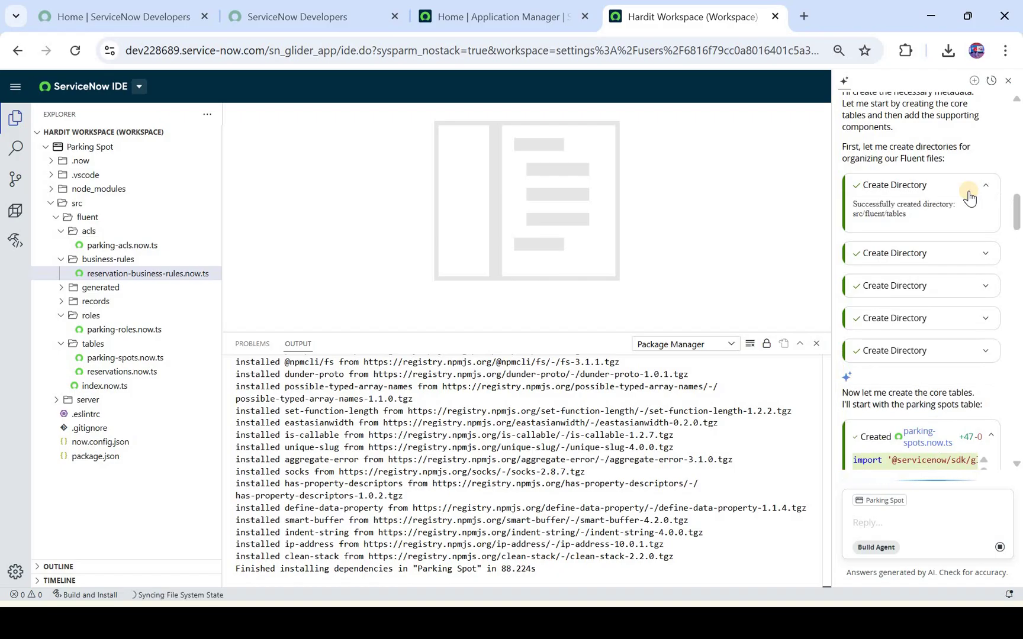
left_click(948, 256)
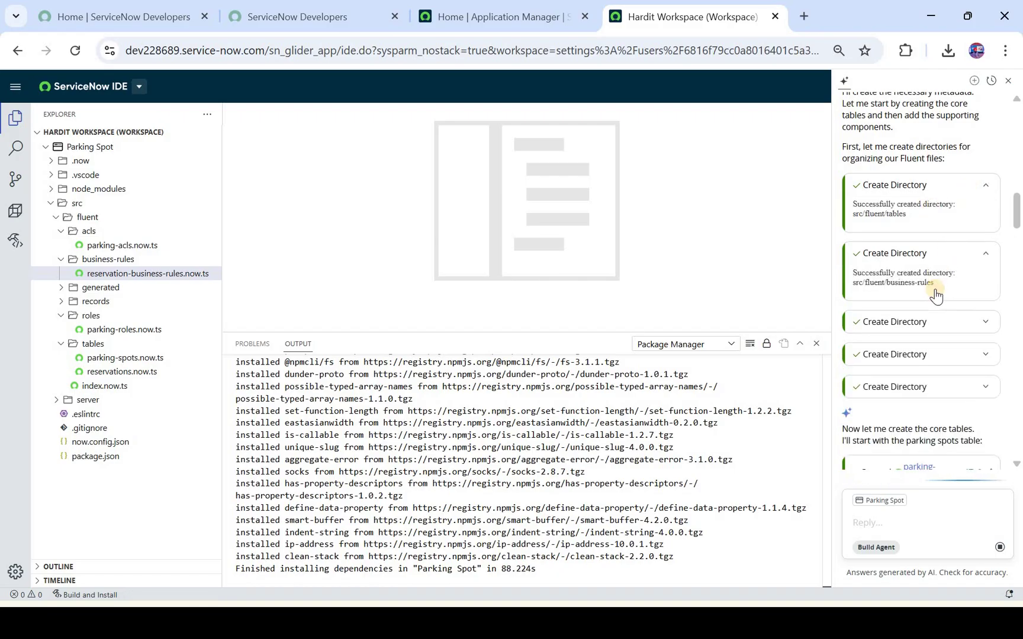
left_click(941, 243)
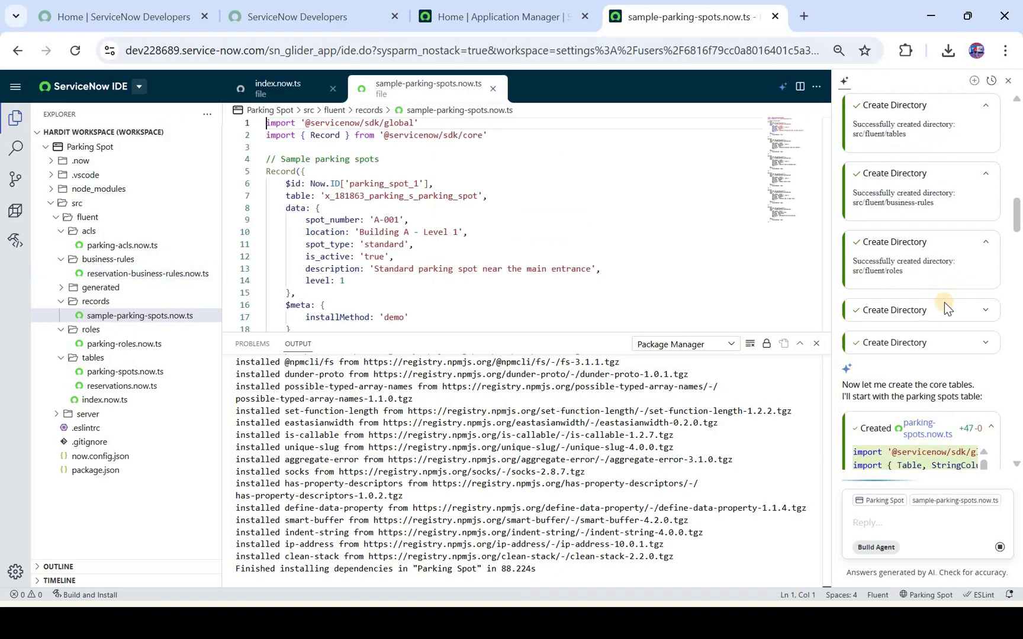
left_click(943, 303)
left_click(949, 236)
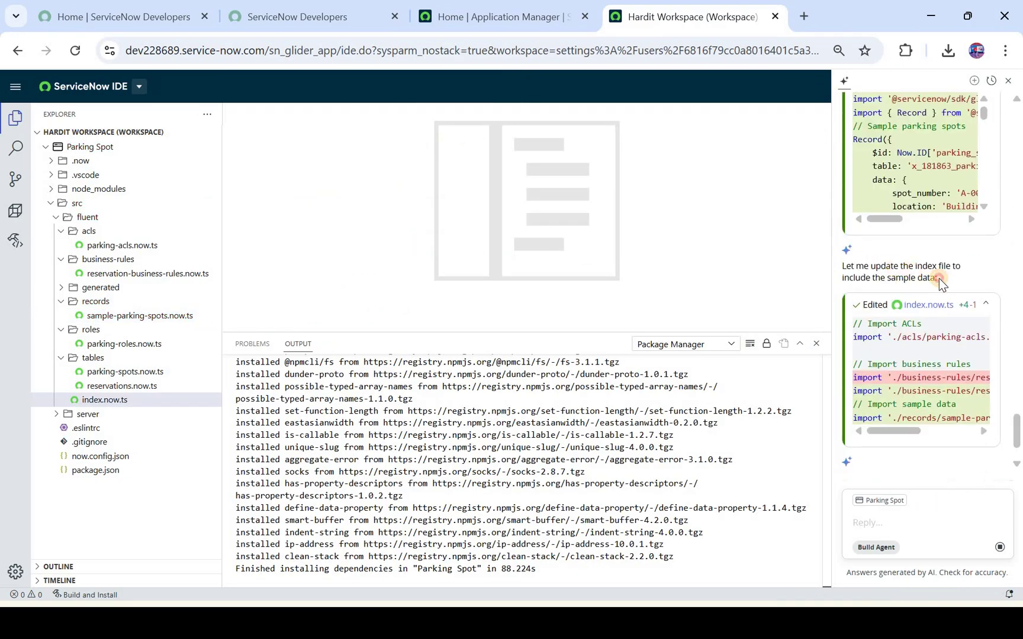
left_click_drag(894, 266, 939, 279)
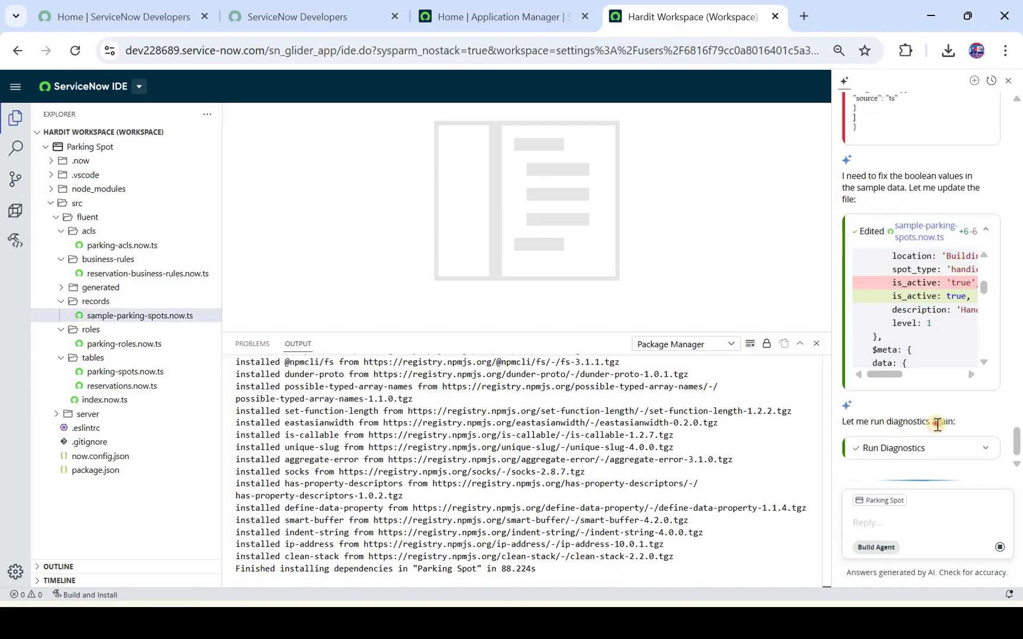
left_click_drag(891, 422, 944, 423)
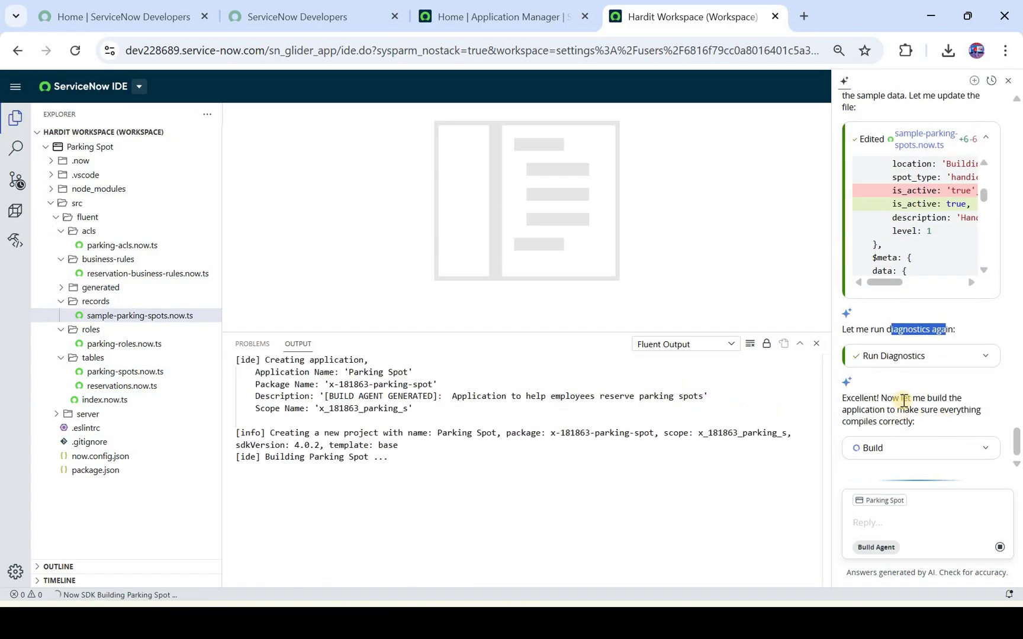
Wait for the Parking Spot build to finish until the Deploy step requests approval
left_click_drag(902, 398, 935, 420)
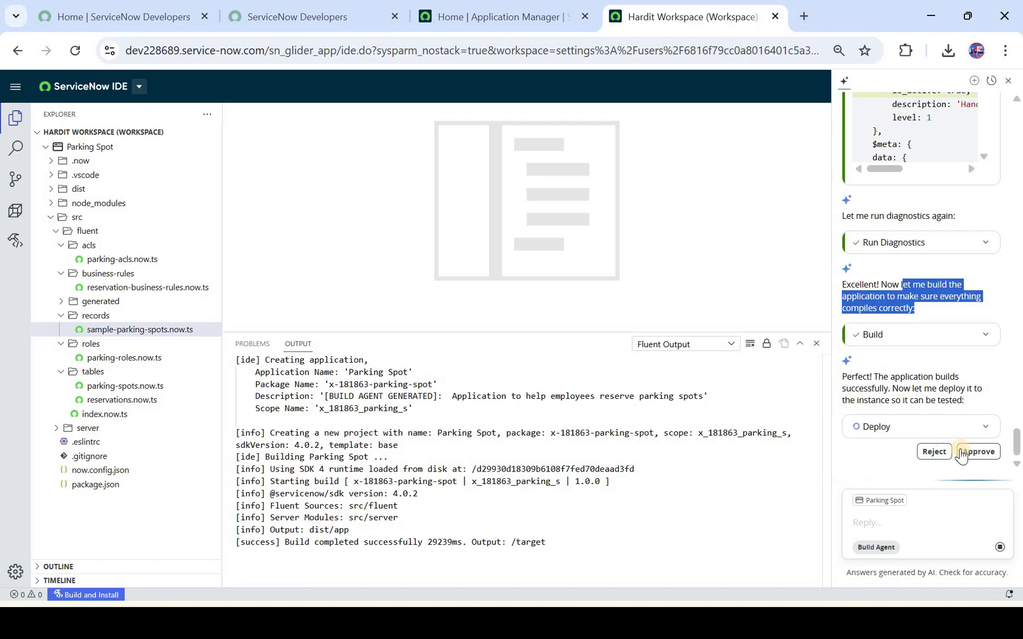
Approve the Deploy step to install Parking Spot on the instance
left_click(976, 453)
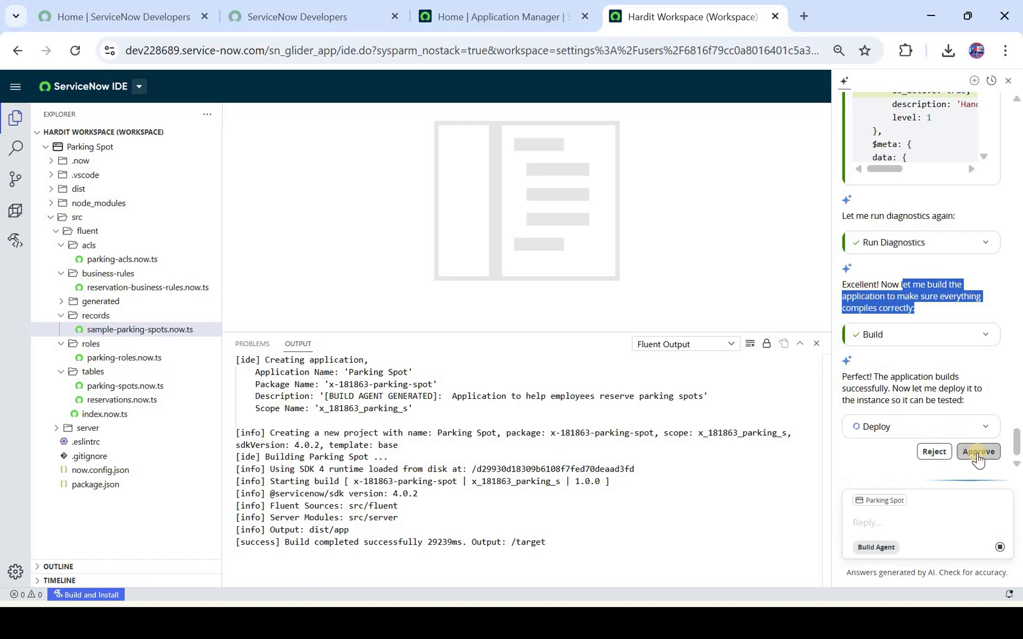
left_click(983, 453)
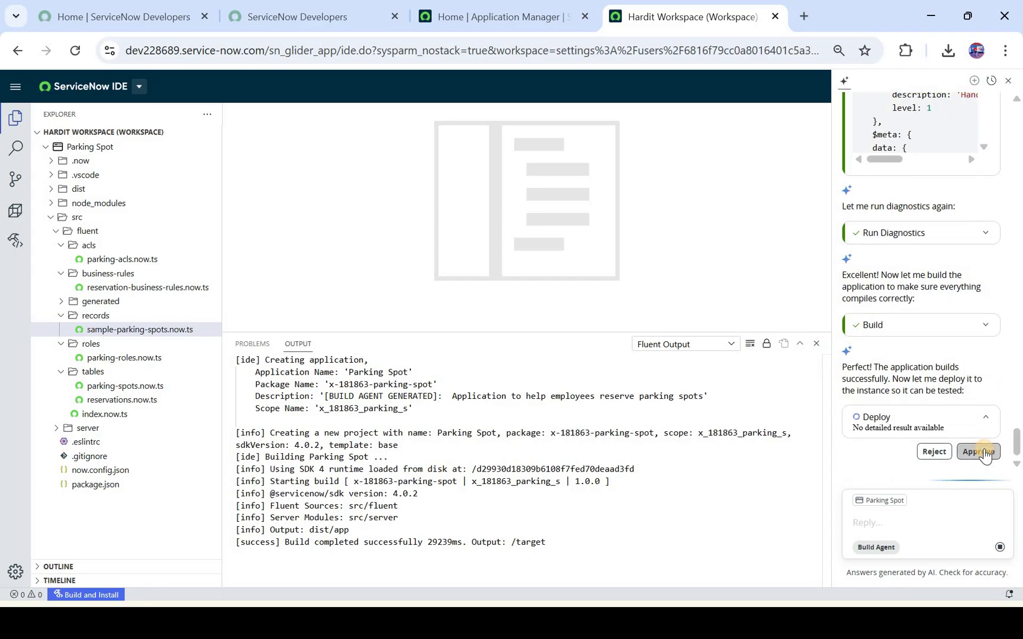
left_click(984, 453)
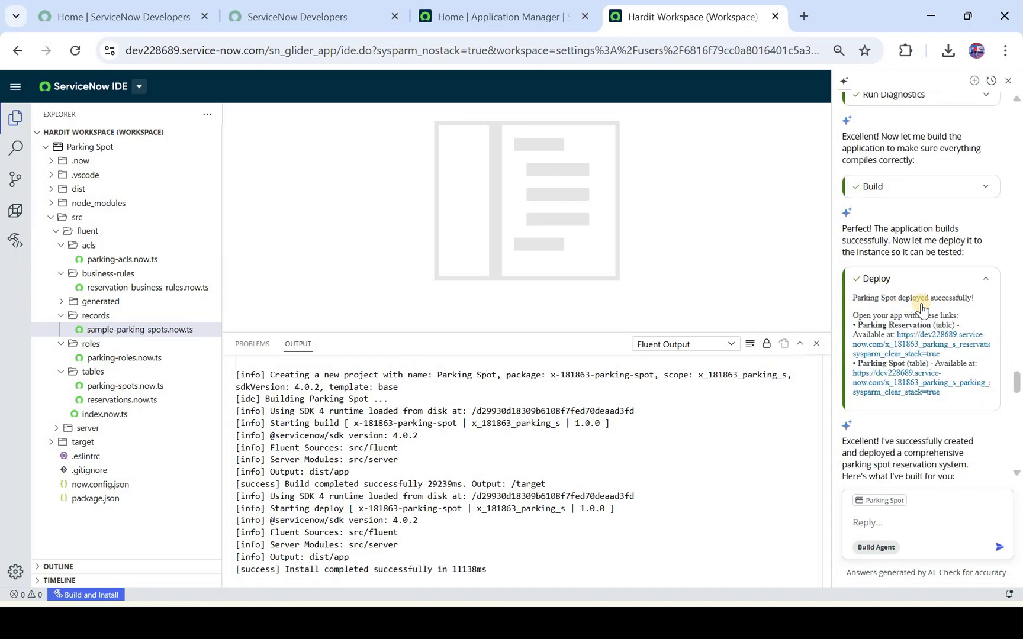
scroll(921, 303, "down", 3)
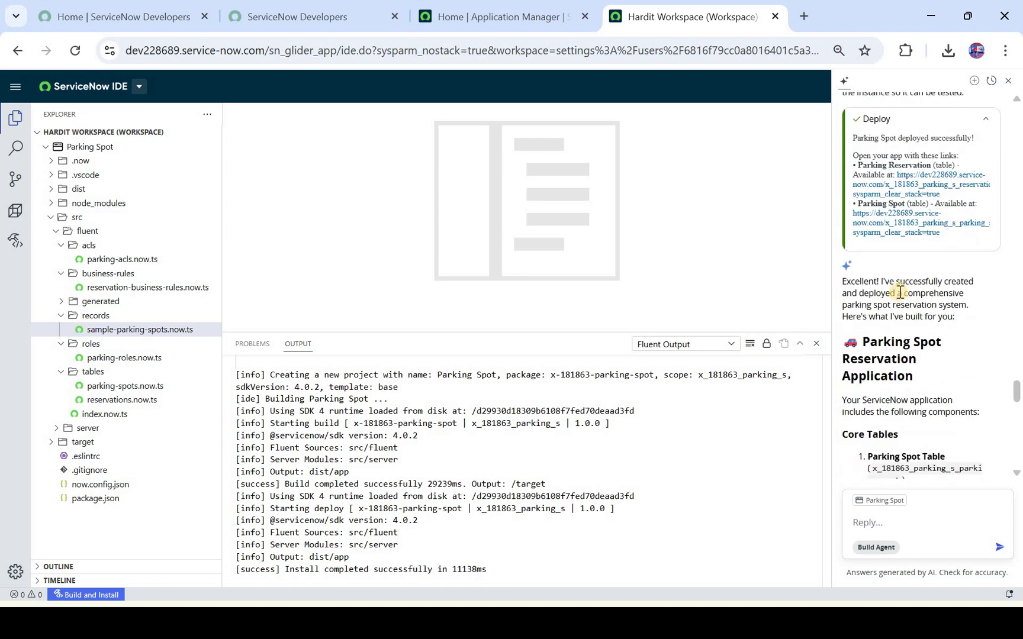
scroll(899, 292, "down", 2)
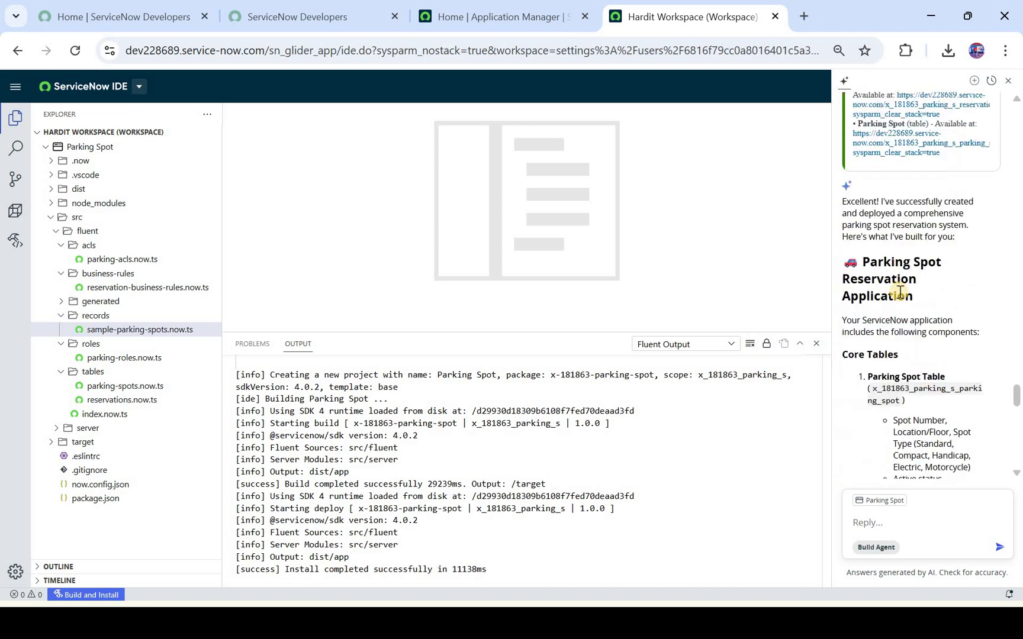
scroll(899, 291, "down", 2)
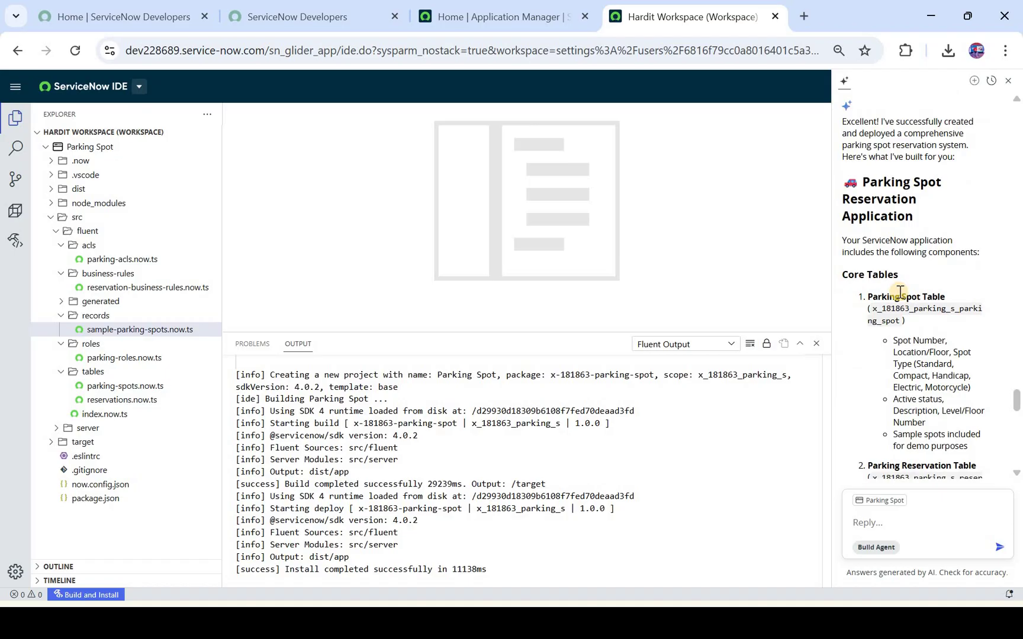
scroll(905, 272, "down", 2)
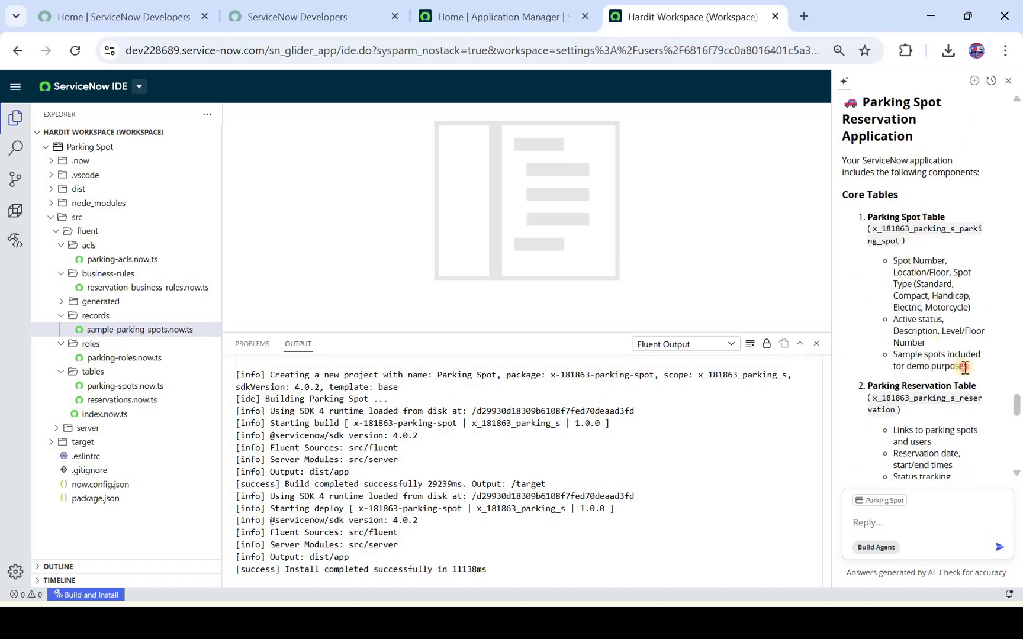
left_click_drag(919, 260, 966, 367)
scroll(964, 368, "down", 2)
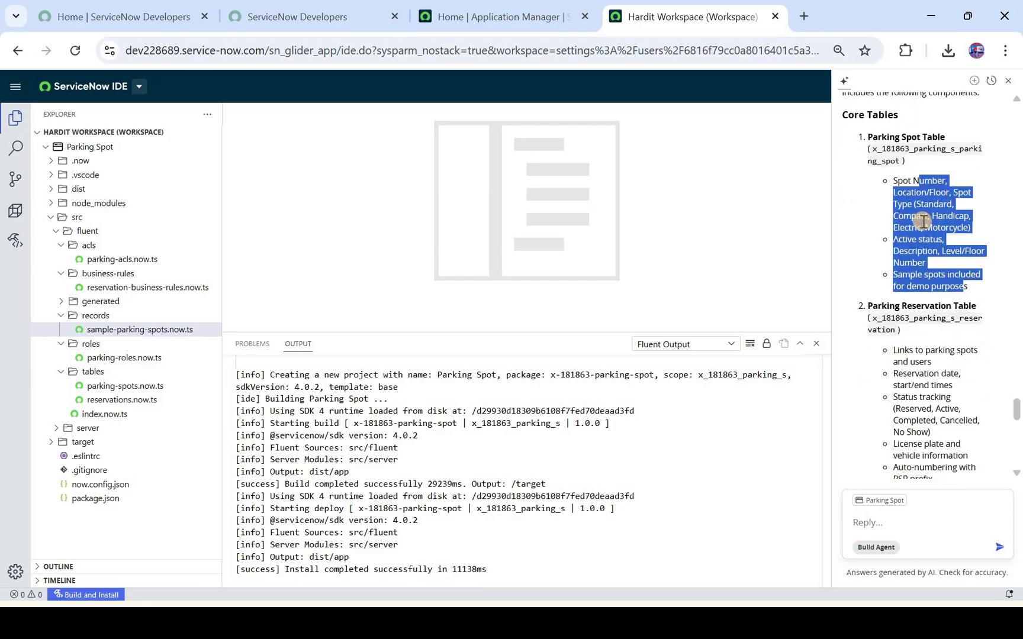
left_click_drag(921, 192, 930, 239)
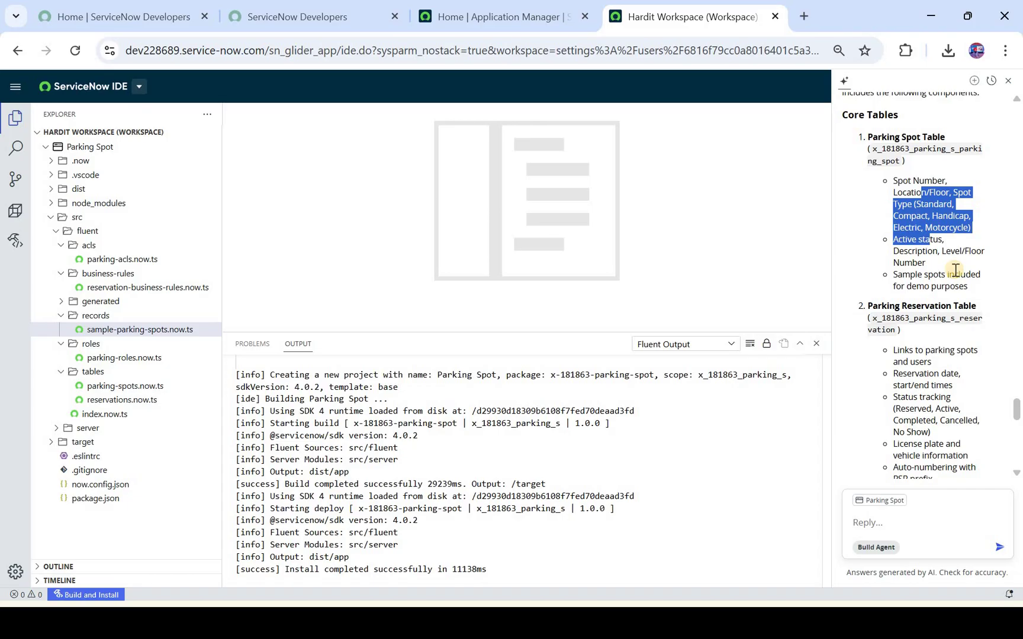
scroll(954, 270, "down", 3)
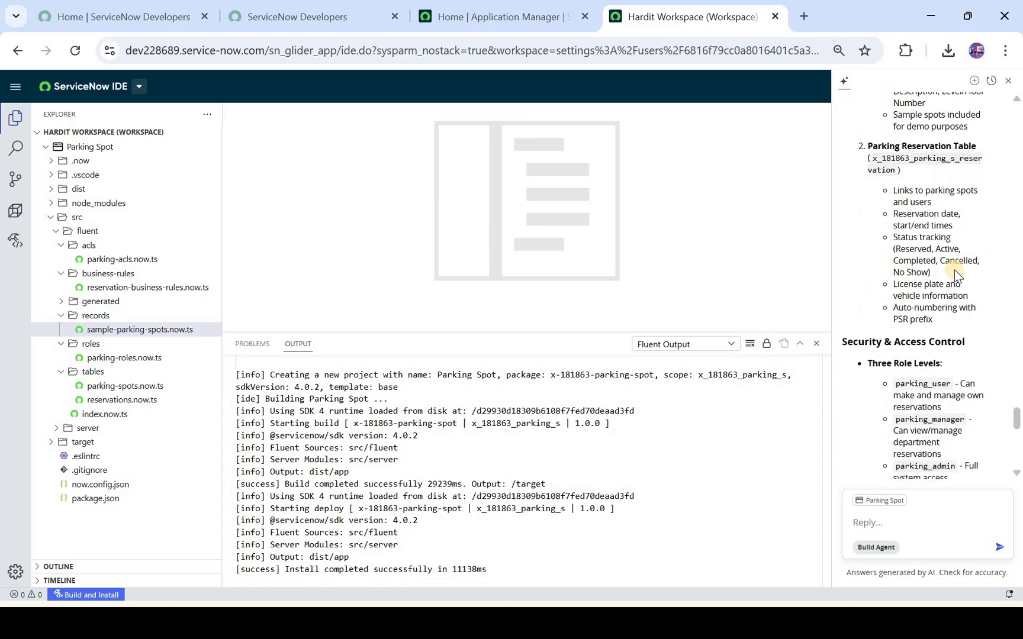
scroll(954, 270, "down", 3)
scroll(954, 270, "down", 1)
scroll(923, 225, "down", 5)
scroll(888, 172, "down", 1)
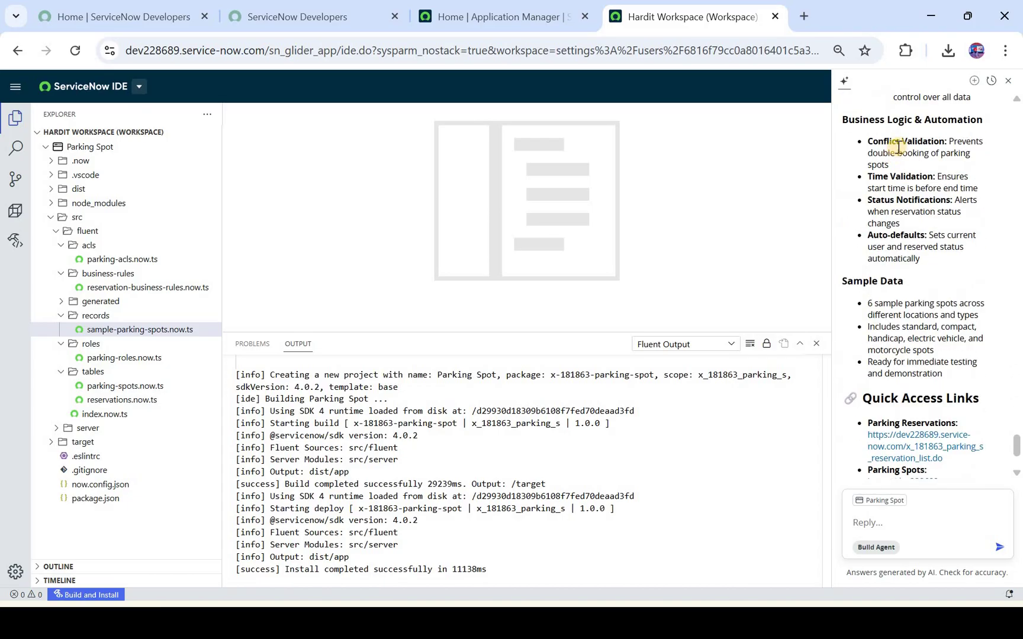
double_click(896, 178)
double_click(899, 202)
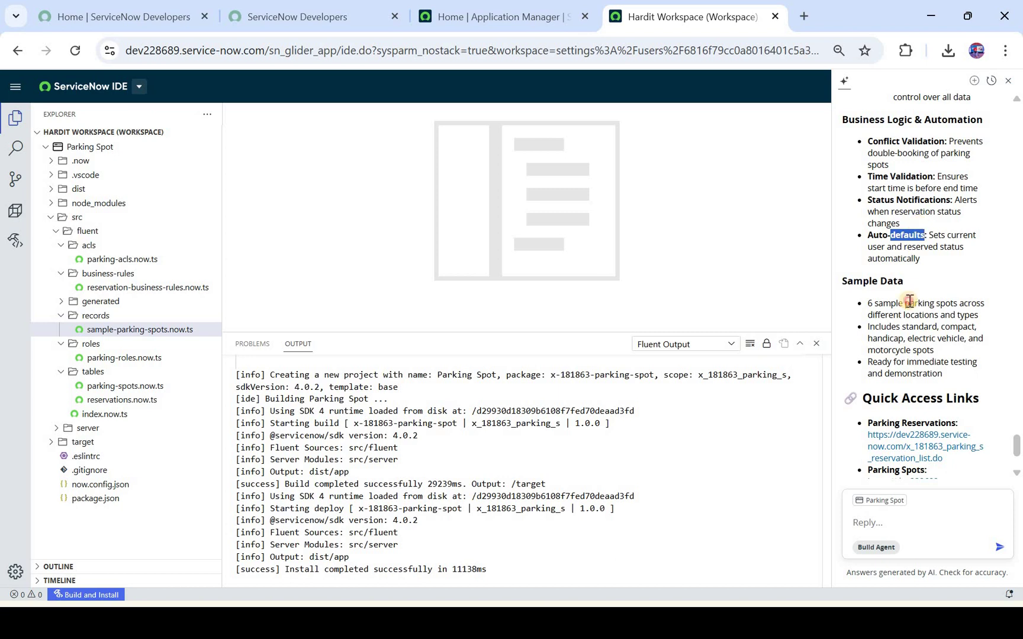
left_click_drag(908, 303, 951, 365)
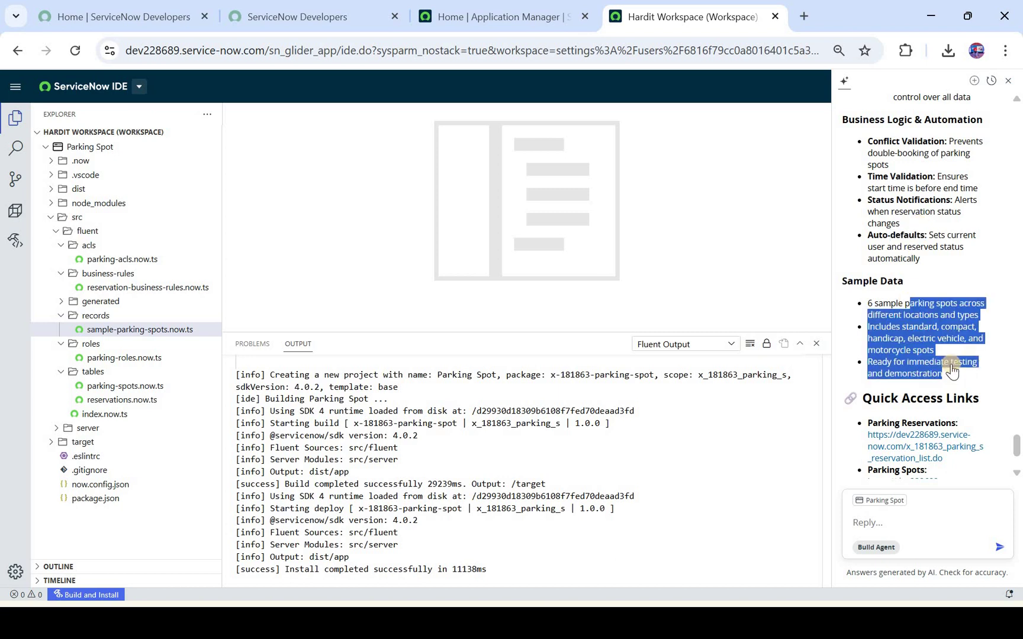
scroll(951, 368, "down", 2)
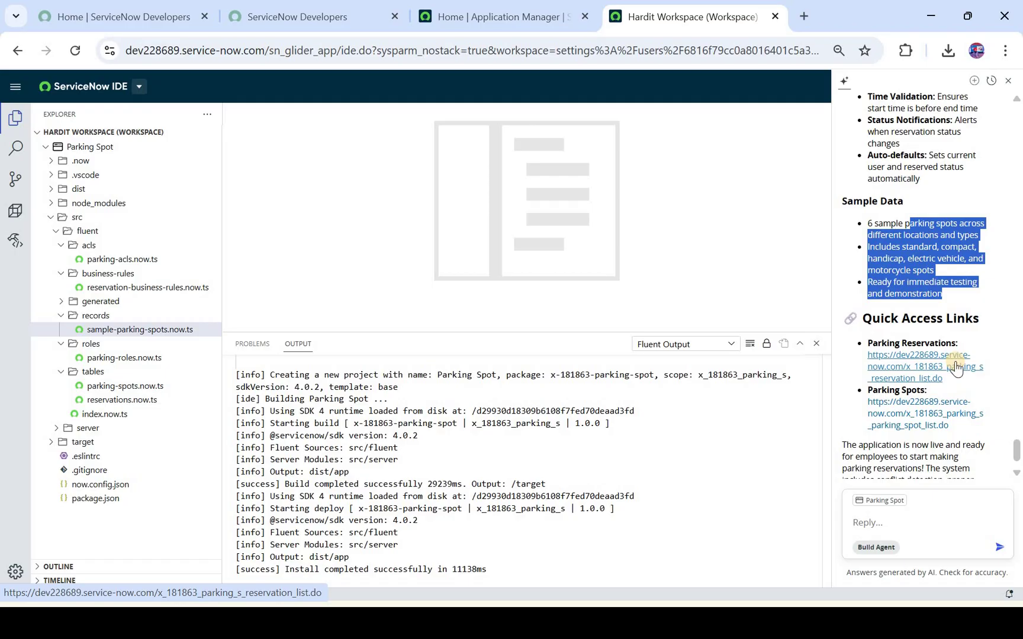
scroll(955, 366, "down", 1)
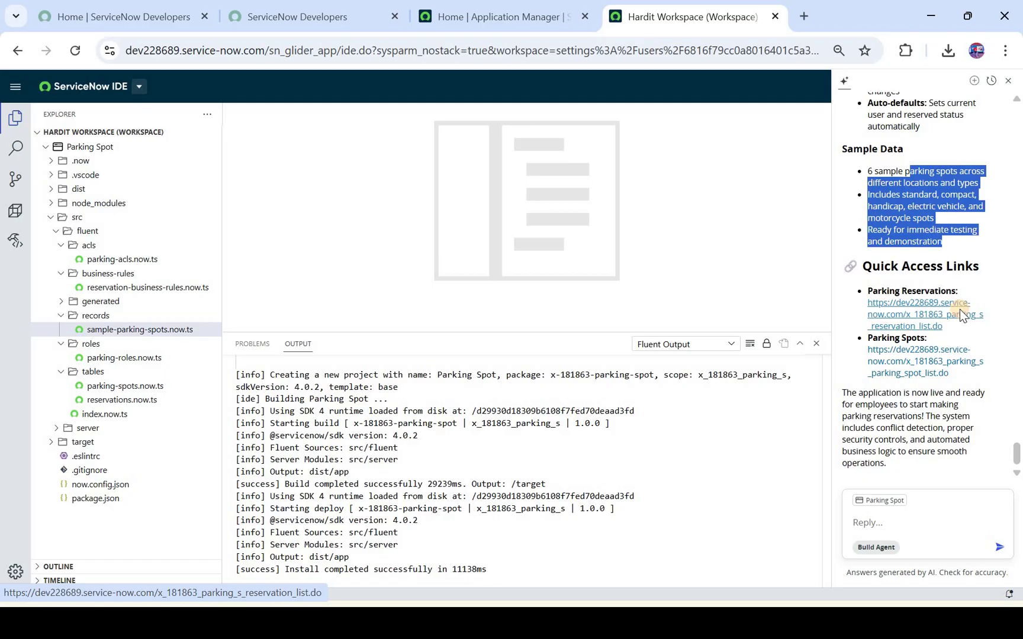
Open the Parking Reservations list in a new tab from the quick link
left_click(959, 310)
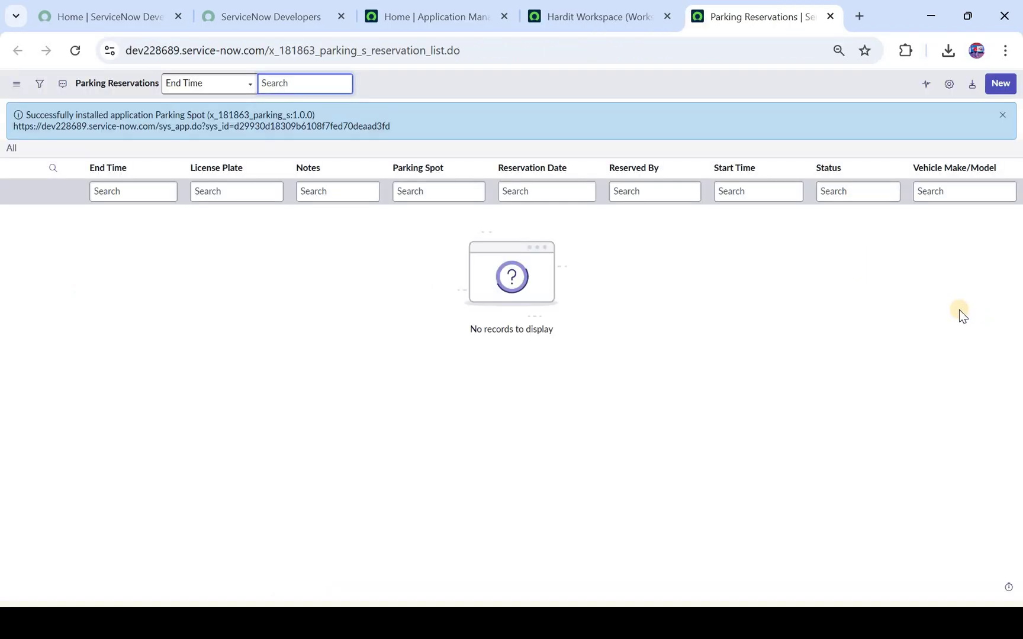
left_click(594, 11)
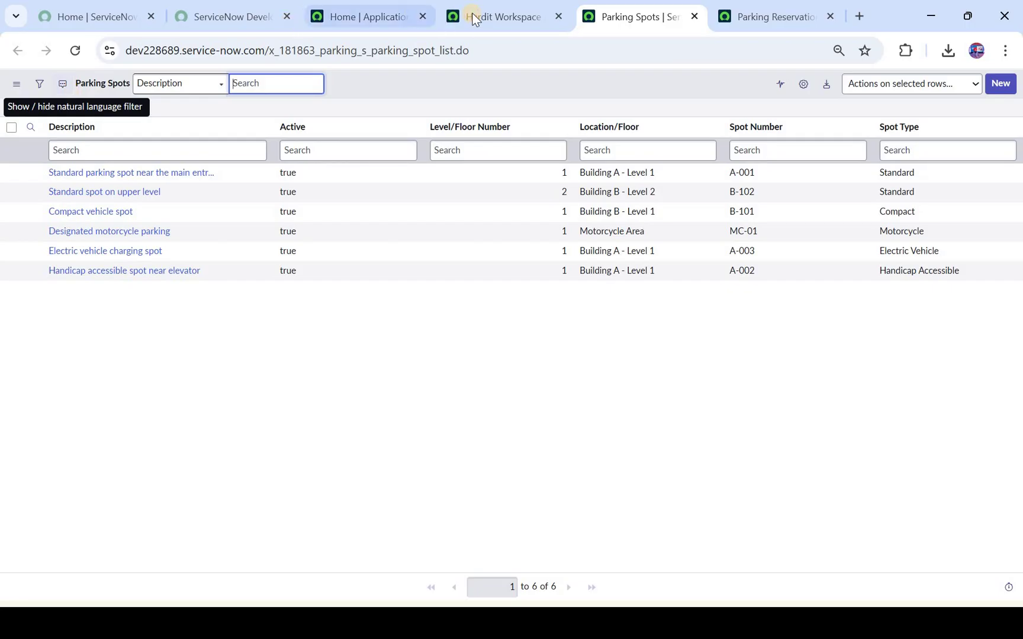
Switch back to the Hardit Workspace tab showing Build Agent's Parking Spot summary
key("ctrl+Page_Up")
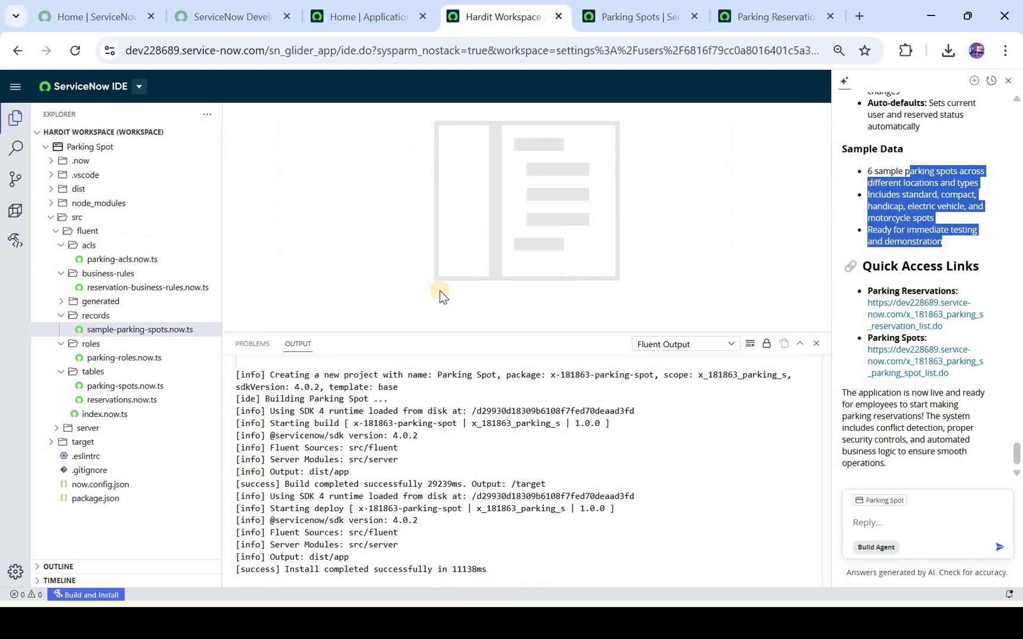